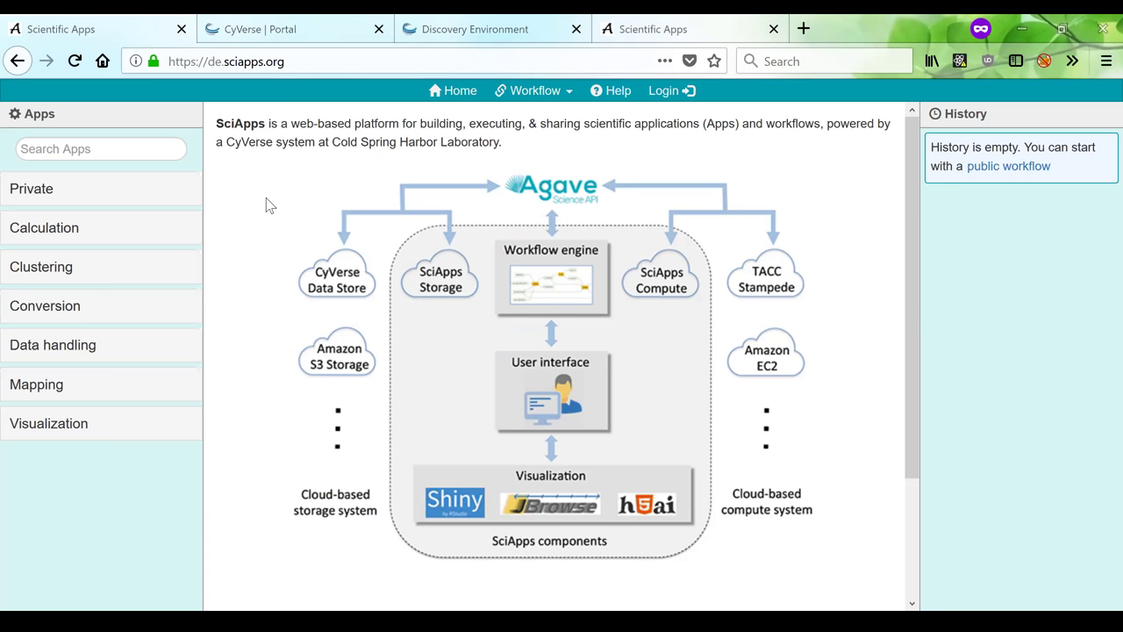
- Look through the subscribed services in the CyVerse User Portal down to the SciApps entry
left_click(270, 24)
scroll(561, 351, "up", 3)
scroll(562, 351, "up", 2)
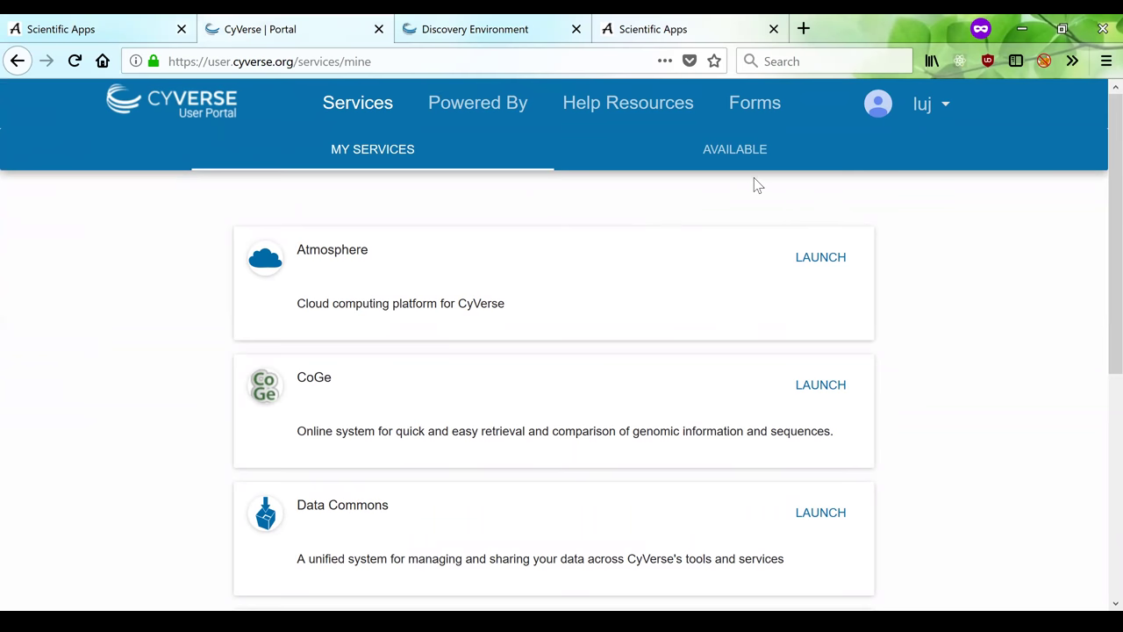
scroll(562, 351, "down", 5)
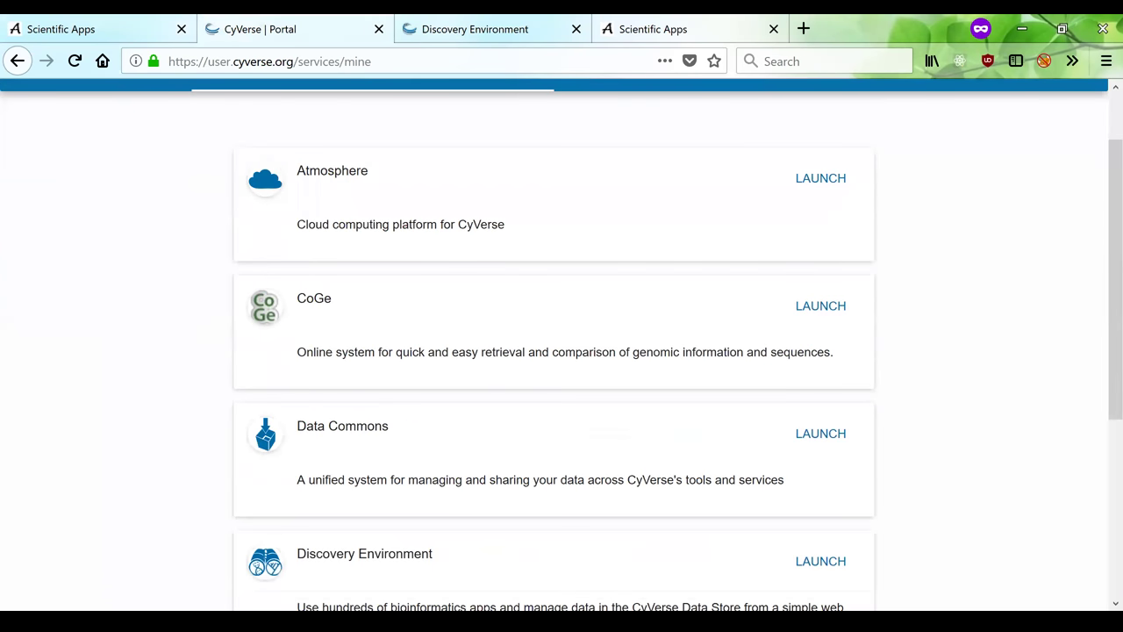
scroll(521, 395, "down", 2)
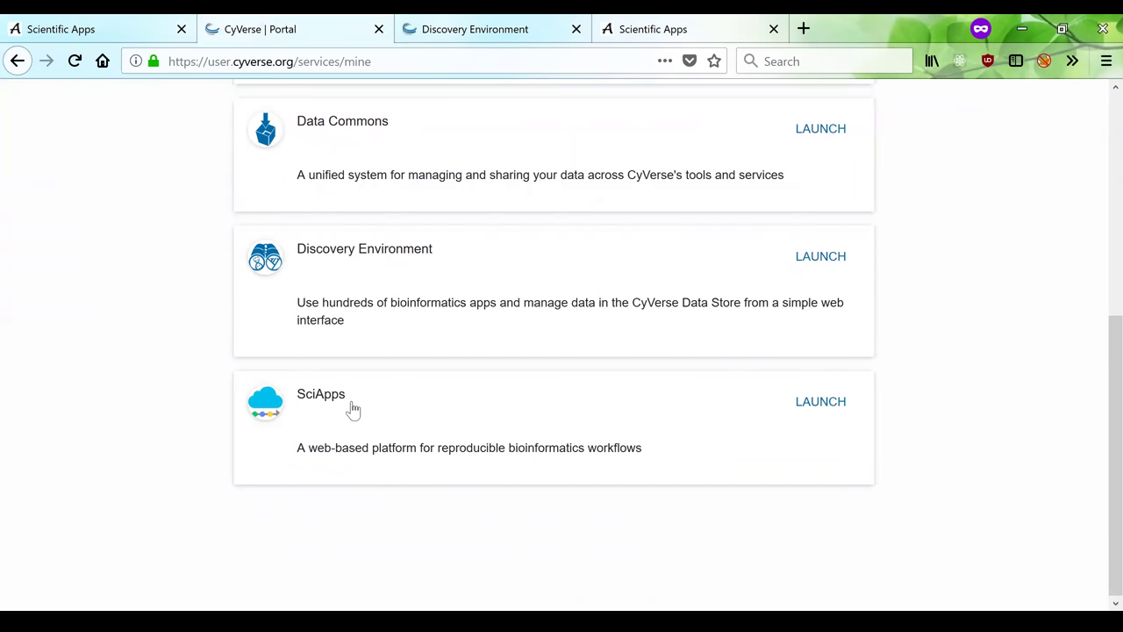
- Switch to the Discovery Environment and view the contents of the results and data folders under sci_data
left_click(485, 31)
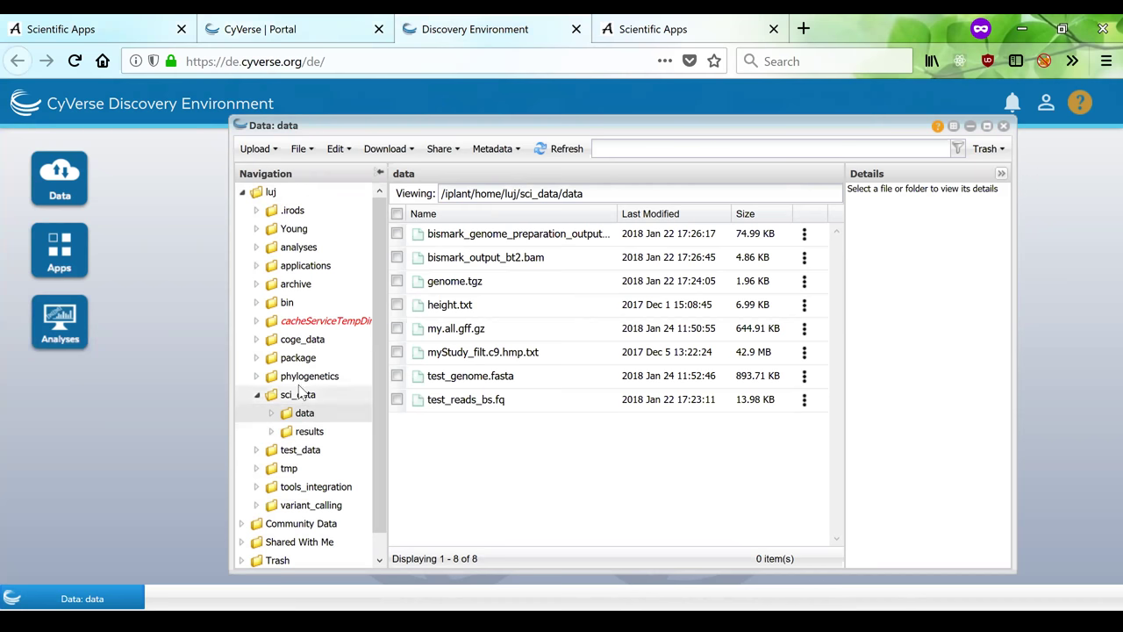
left_click(309, 432)
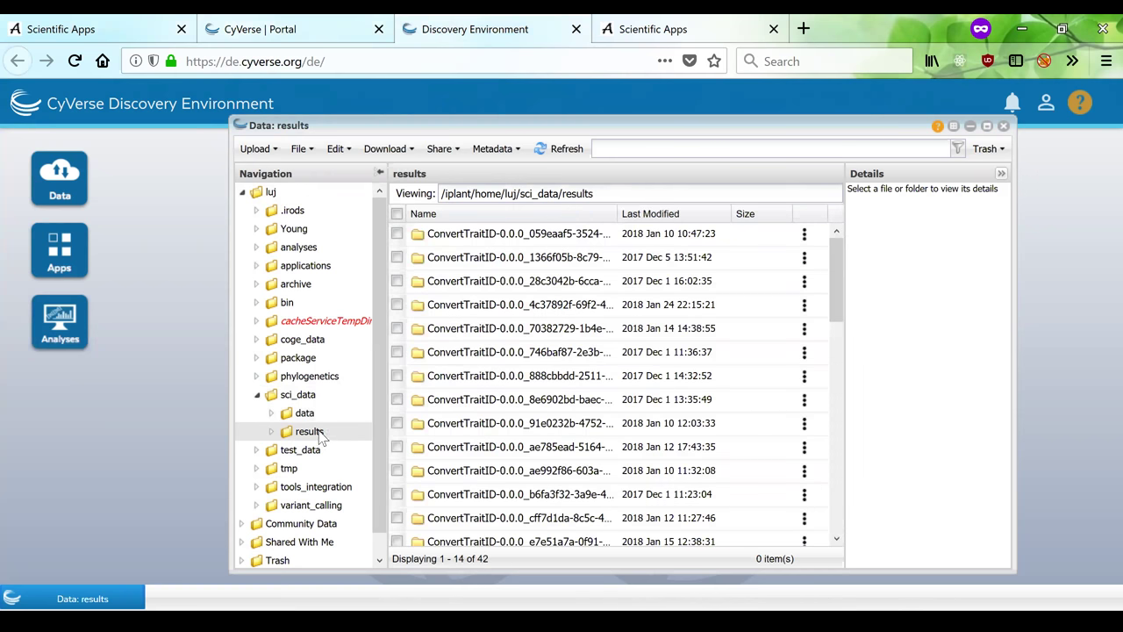
left_click(303, 414)
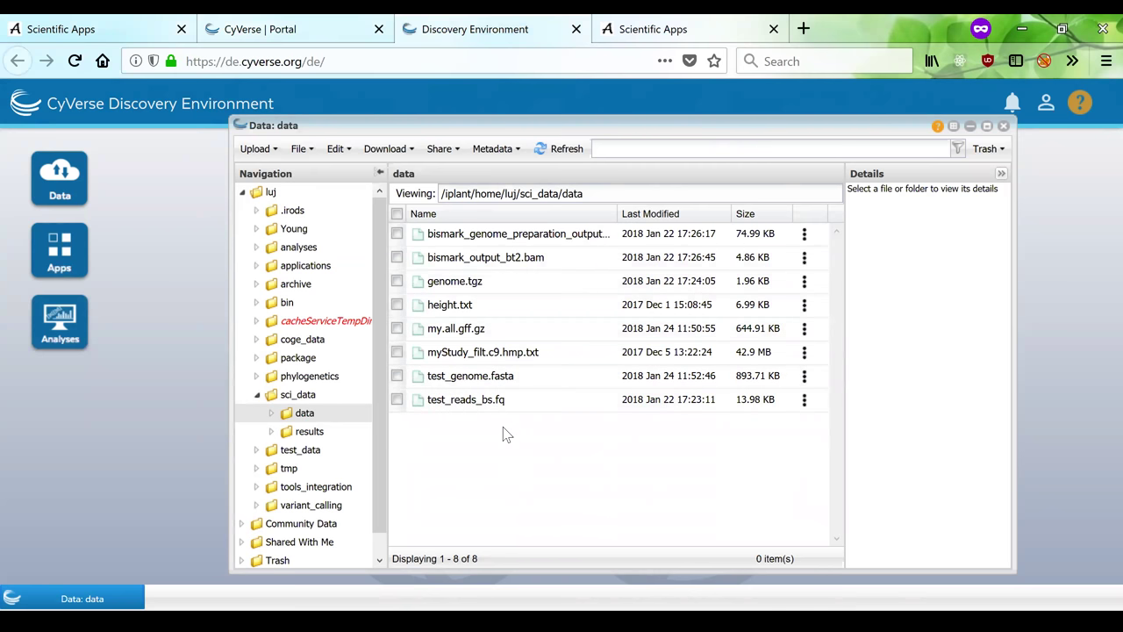
- Switch back to SciApps and log in with the CyVerse username and account password
left_click(88, 29)
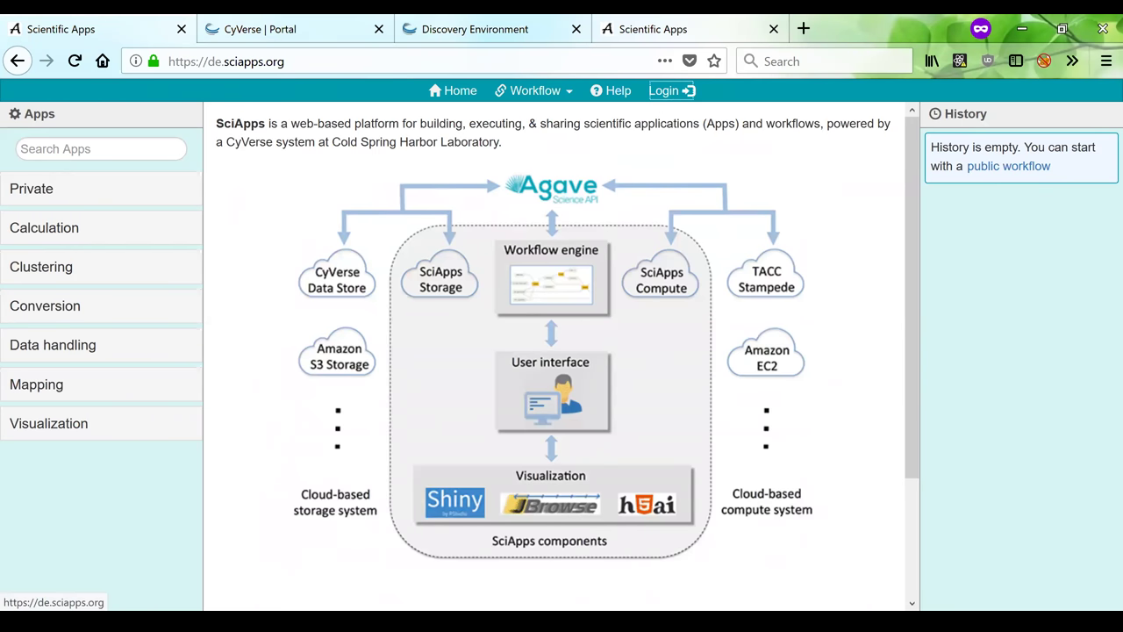
left_click(672, 90)
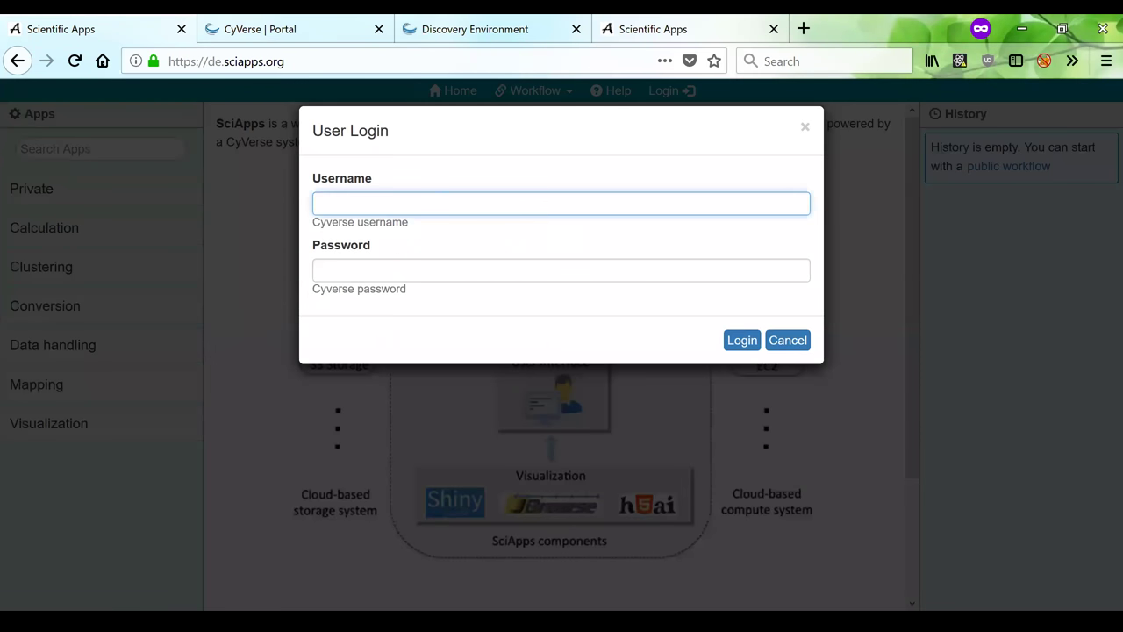
type("luj")
key("Tab")
type("********")
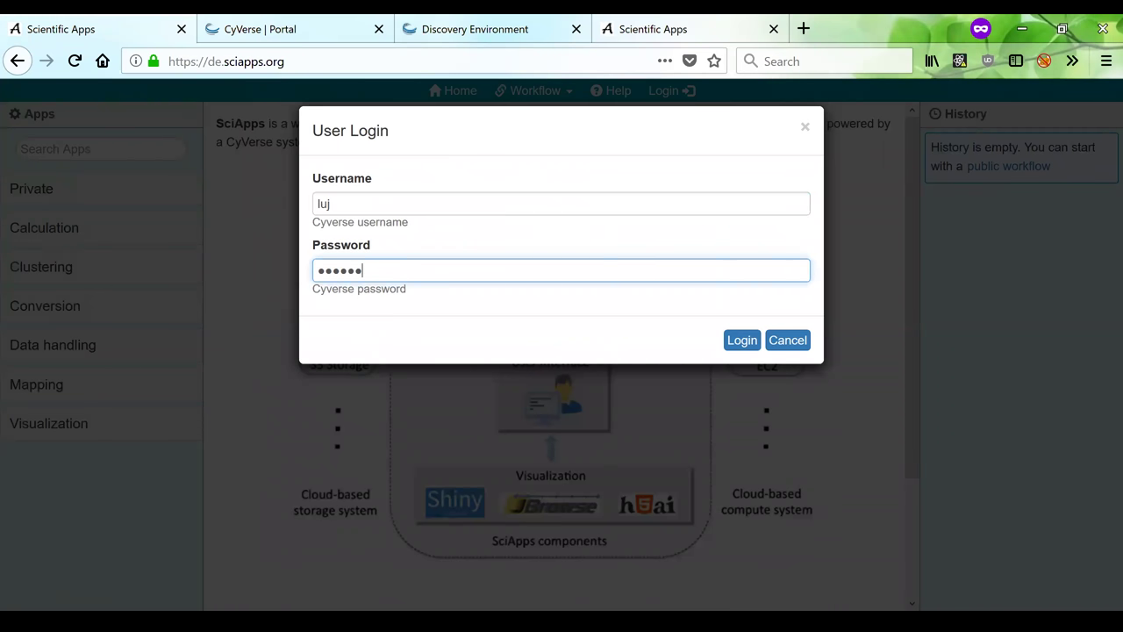
left_click(741, 344)
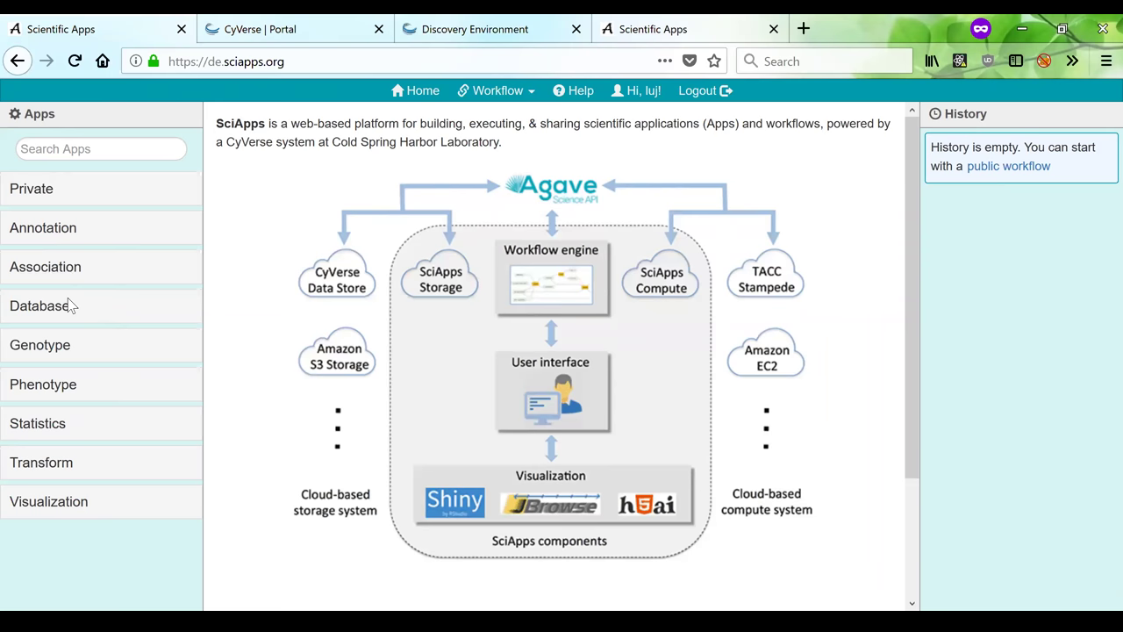
- Glance at the private apps category, search the apps for "snap" and open the SNAP app
left_click(33, 189)
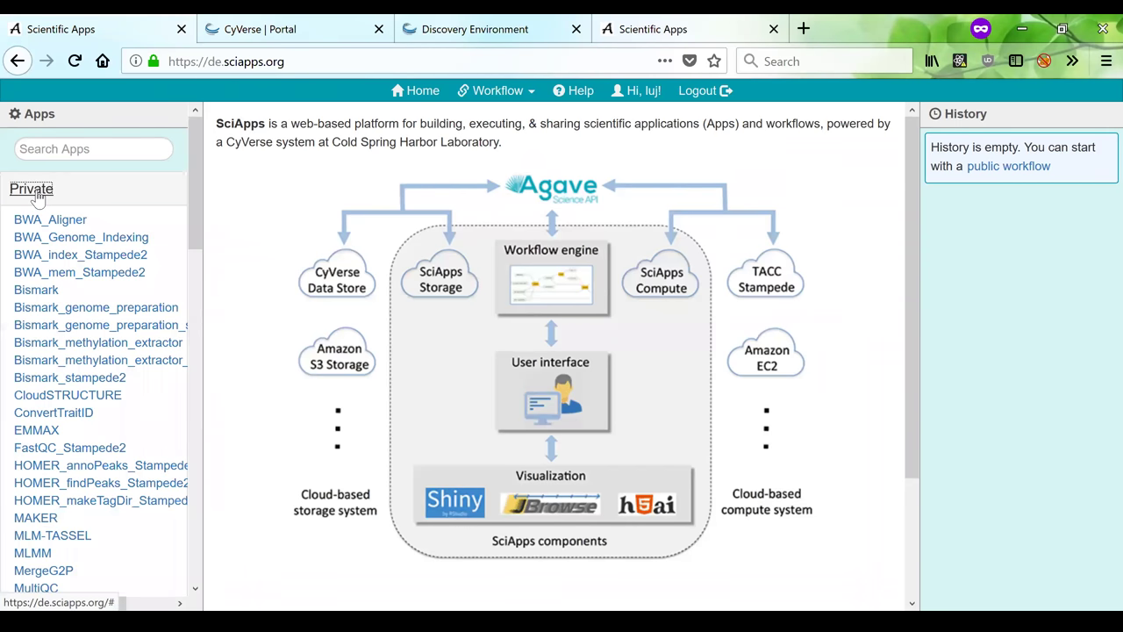
left_click(33, 190)
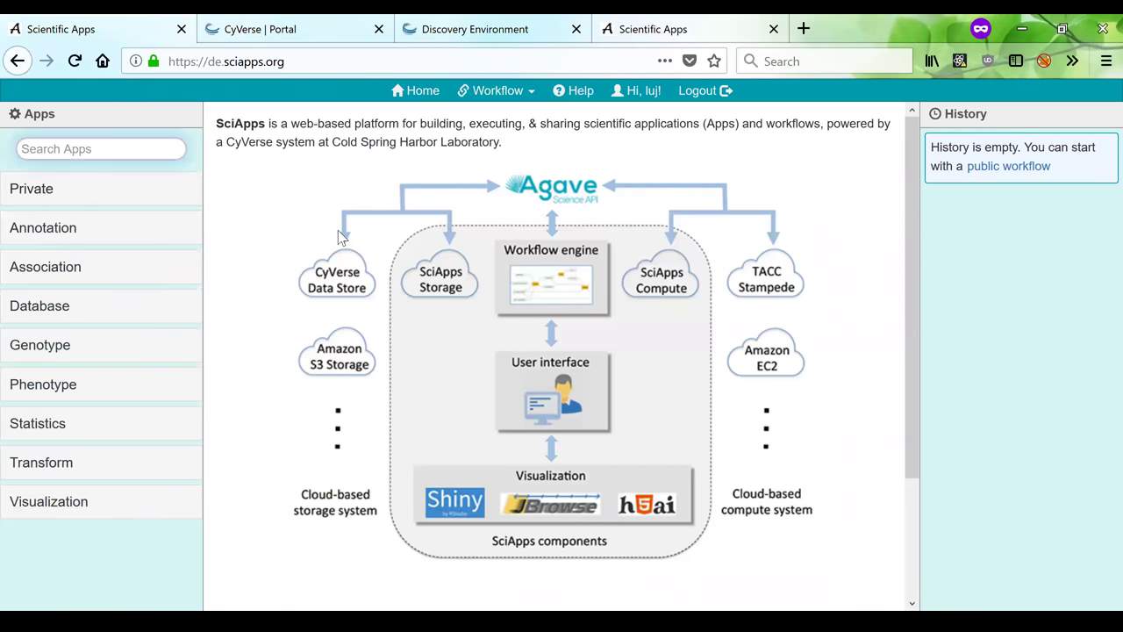
type("snap")
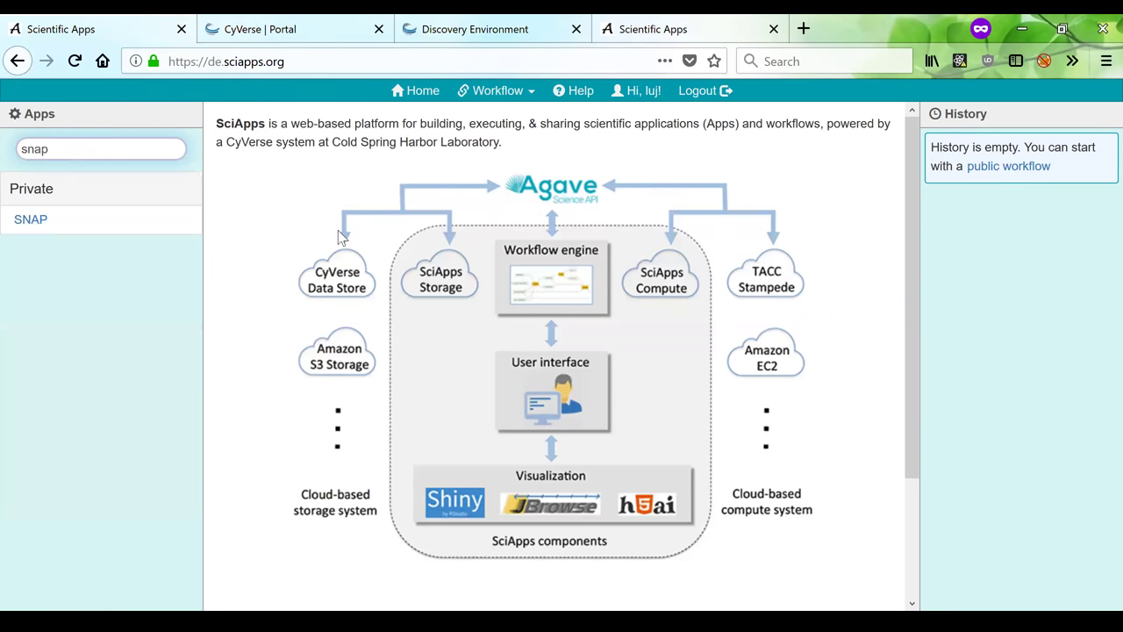
left_click(39, 223)
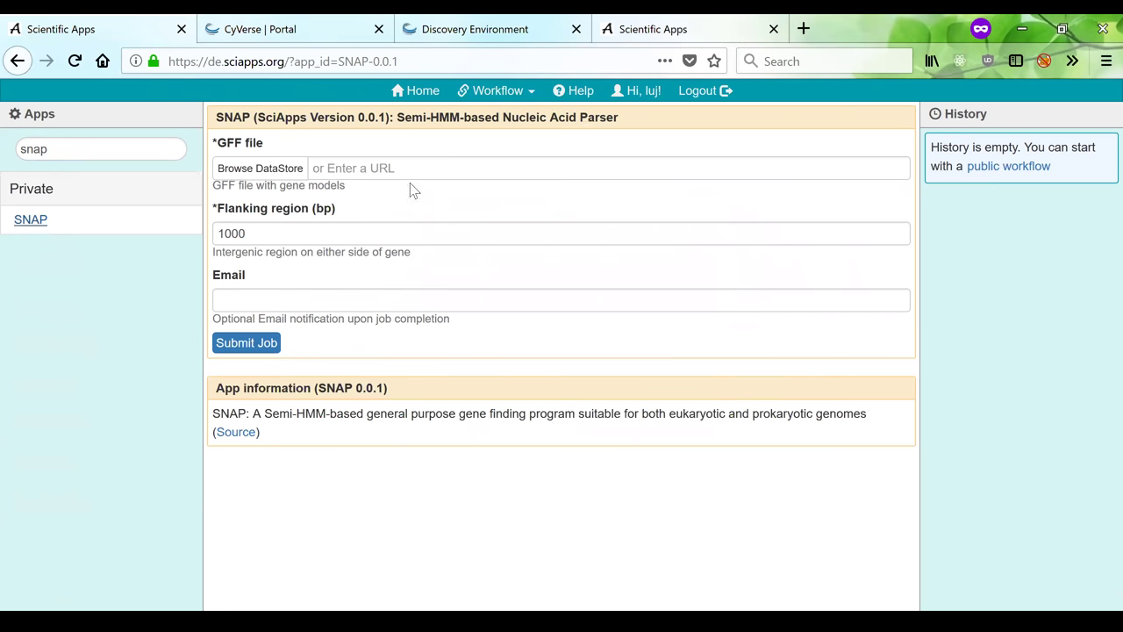
- Choose my.all.gff.gz from the data folder of the CyVerse Data Store as SNAP's GFF file
left_click(278, 174)
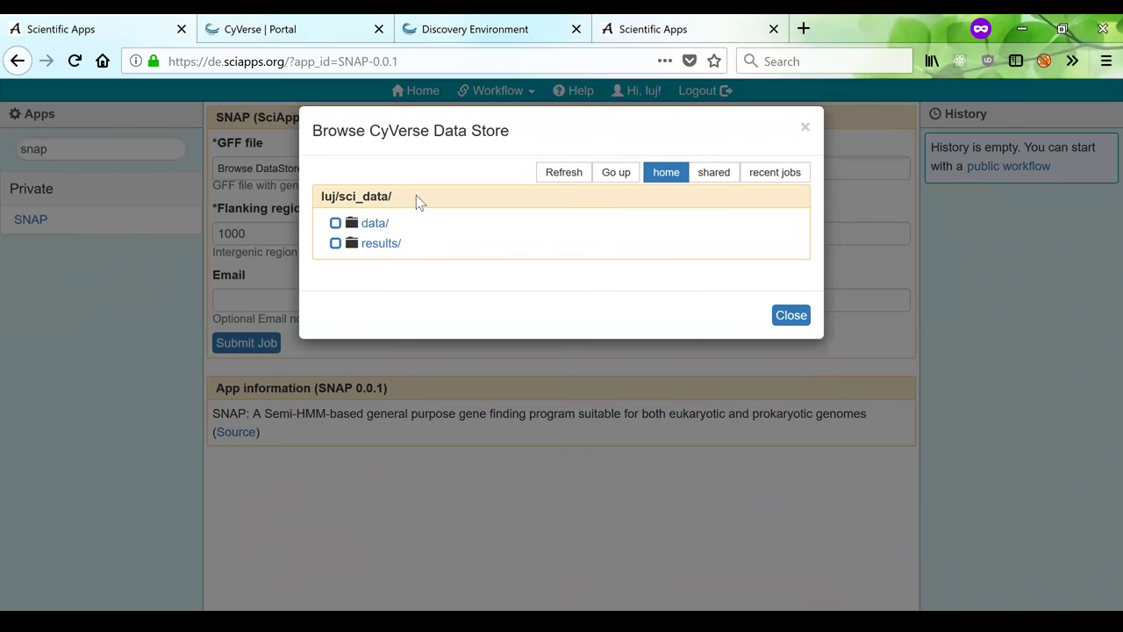
left_click(384, 230)
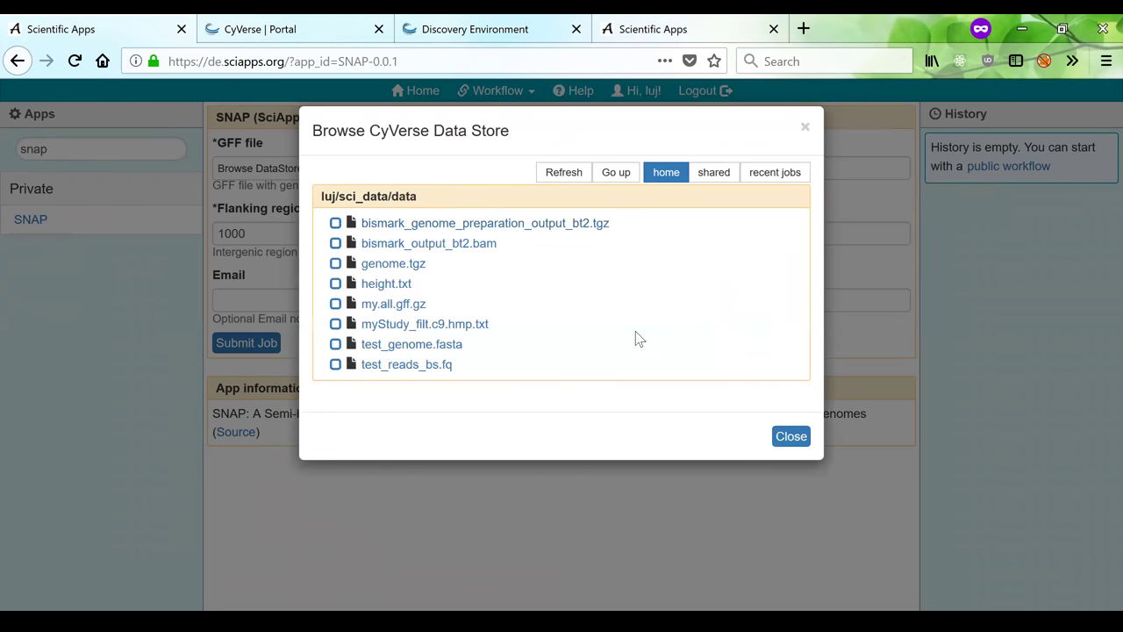
left_click(335, 303)
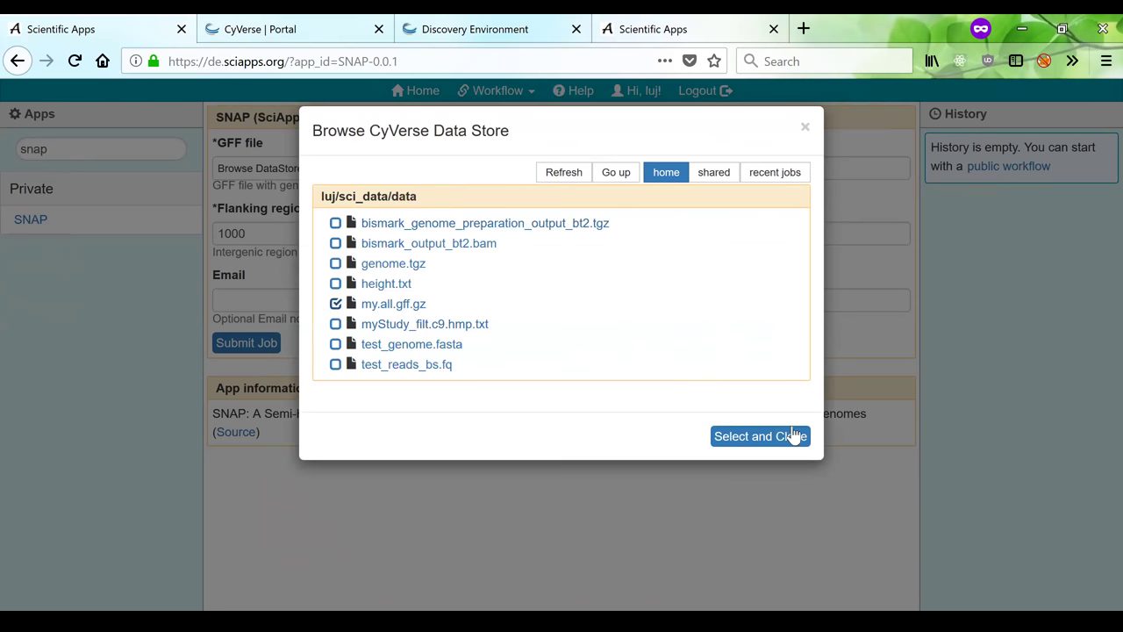
left_click(761, 444)
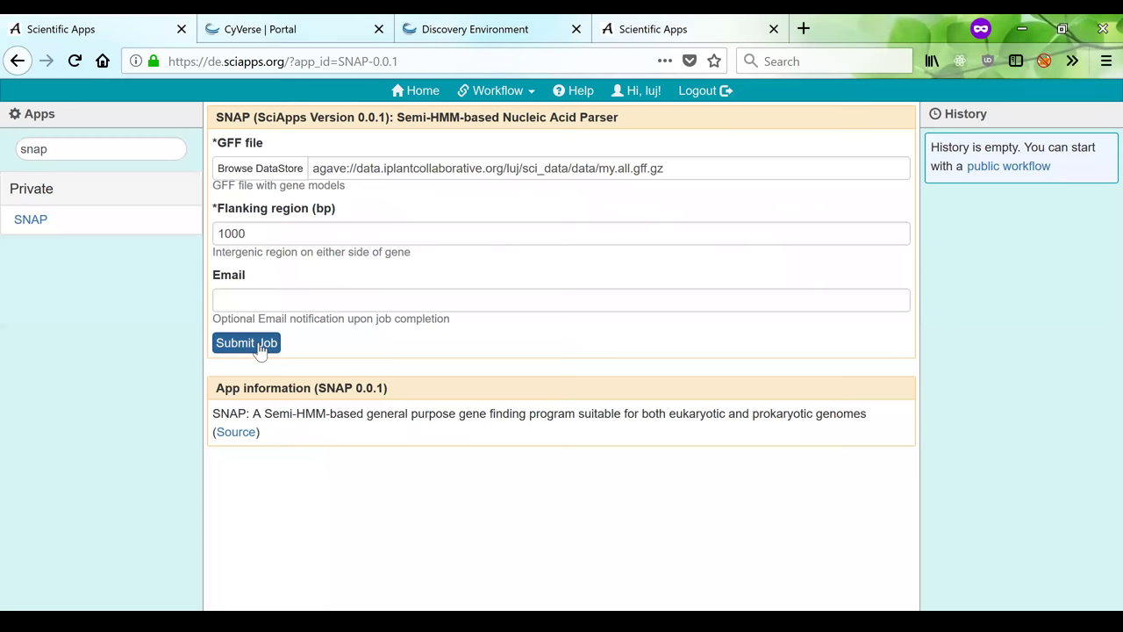
- Submit the SNAP job and check its status details
left_click(262, 345)
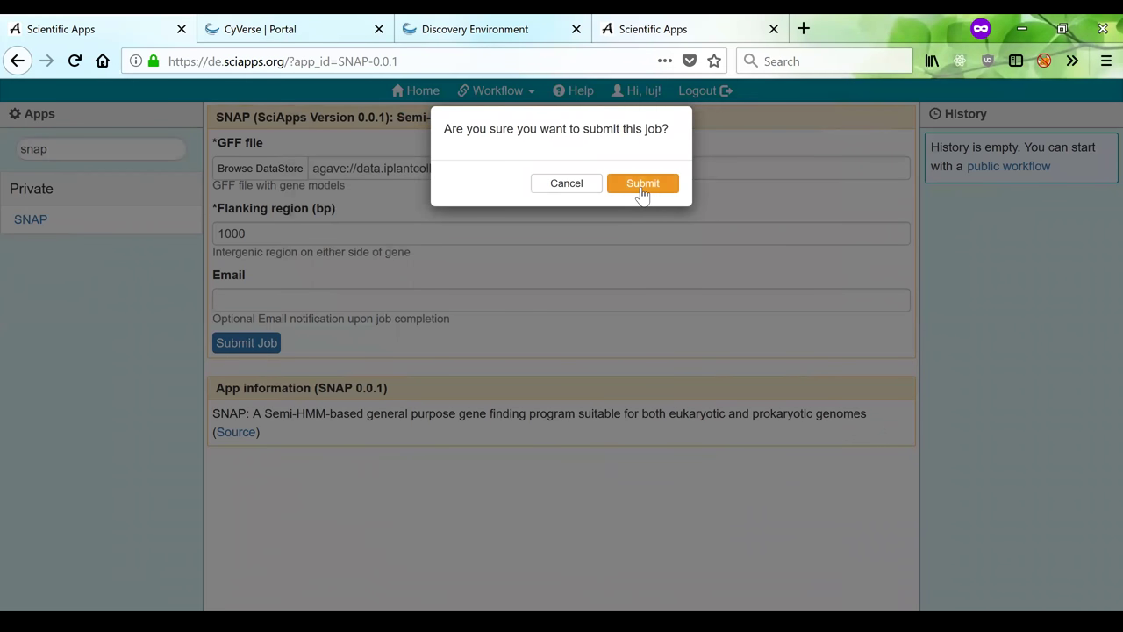
left_click(644, 184)
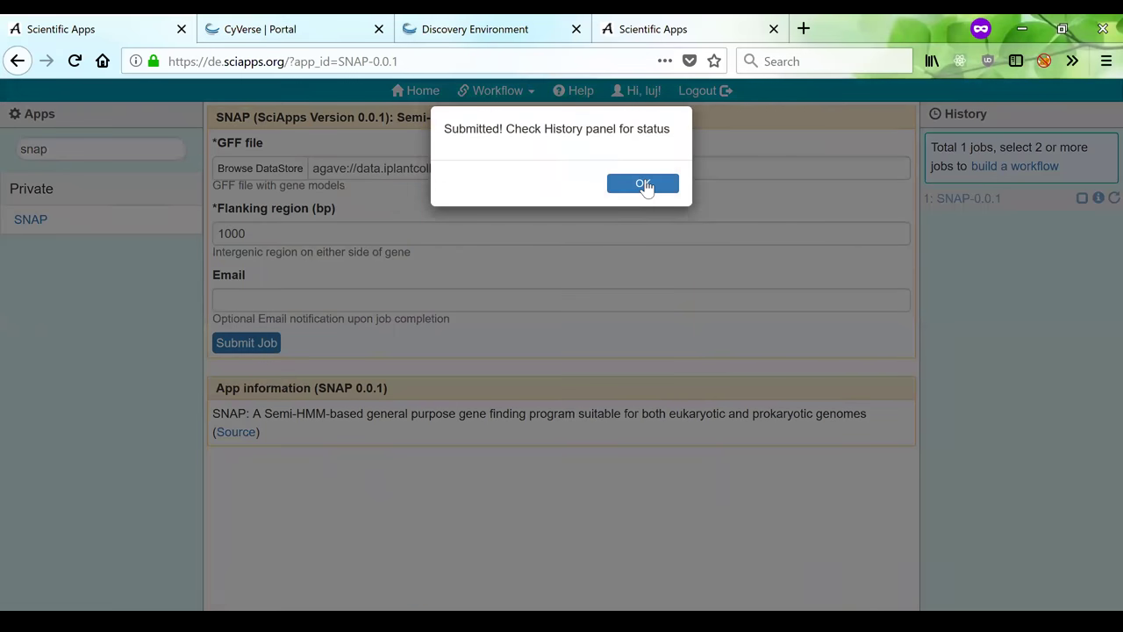
left_click(643, 184)
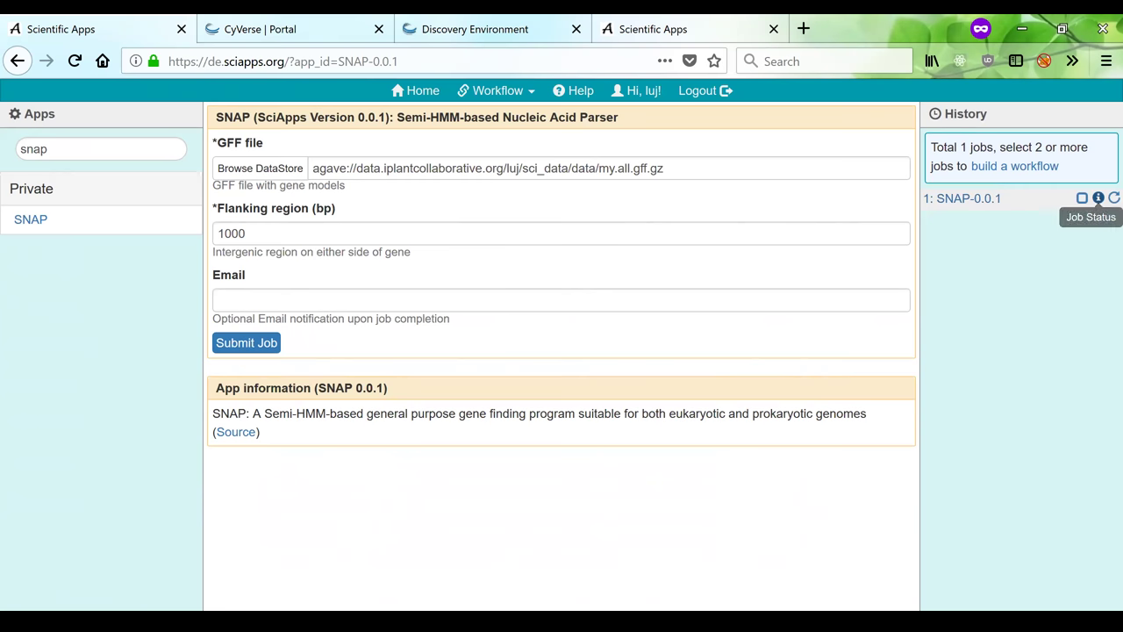
left_click(1098, 199)
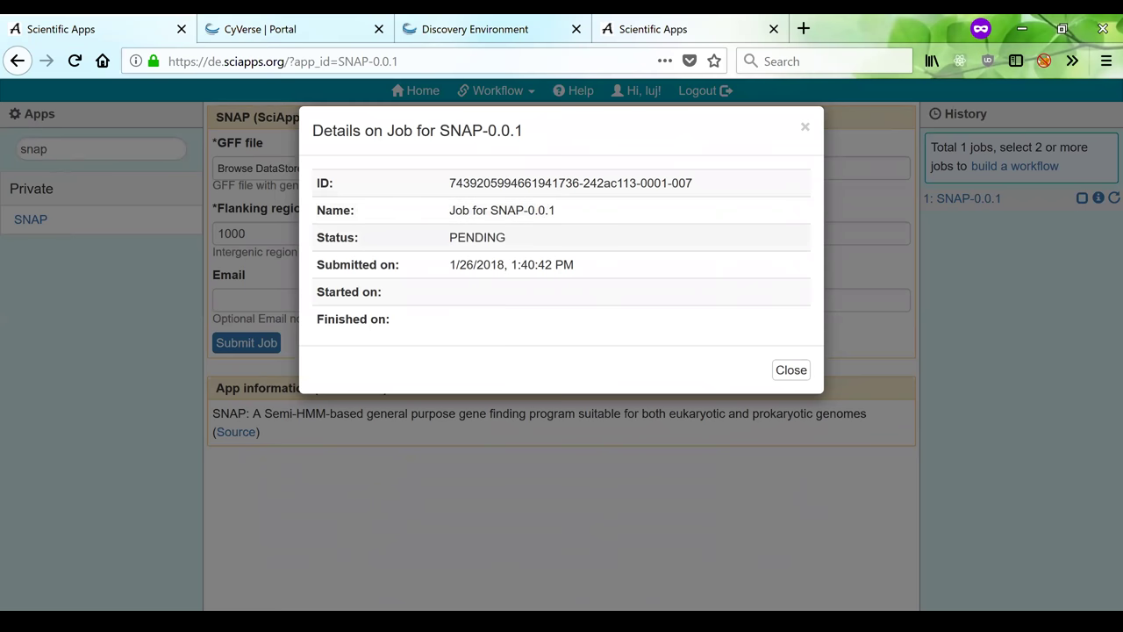
left_click(792, 370)
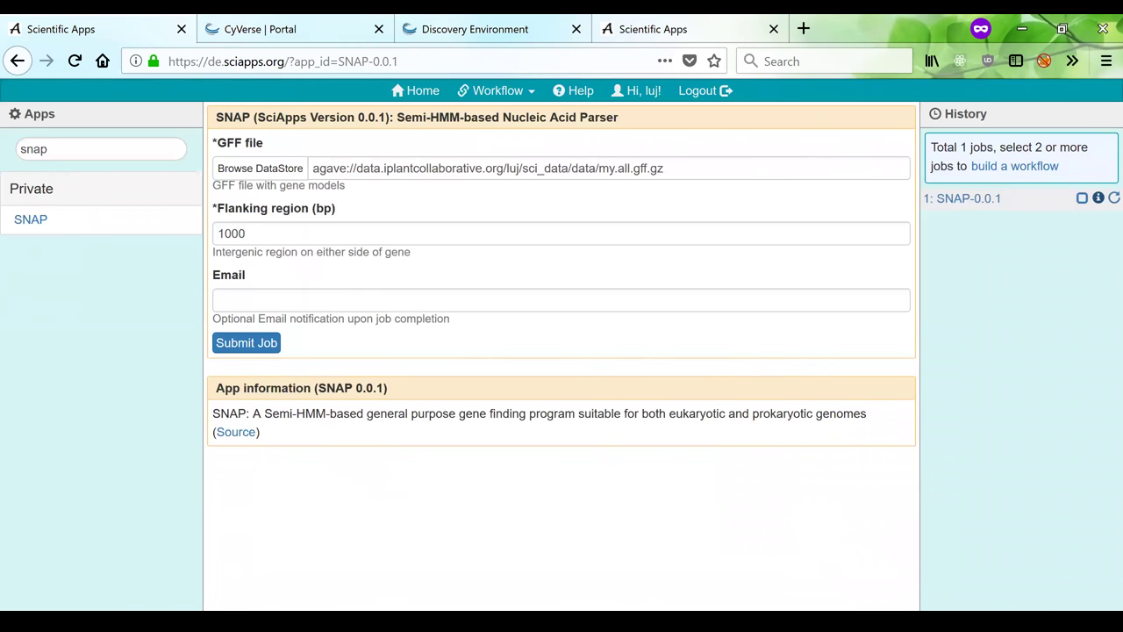
- Load the finished SNAP-0.0.1 job submitted on 2018-01-26 at 11:28:39 from the saved jobs into the history
left_click(497, 93)
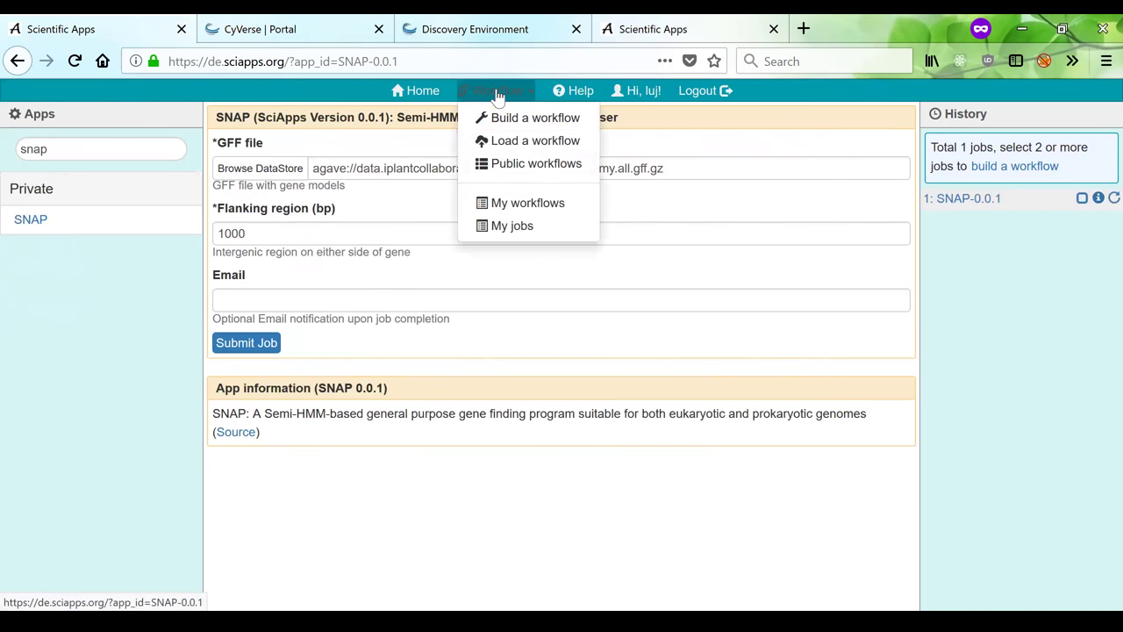
left_click(518, 228)
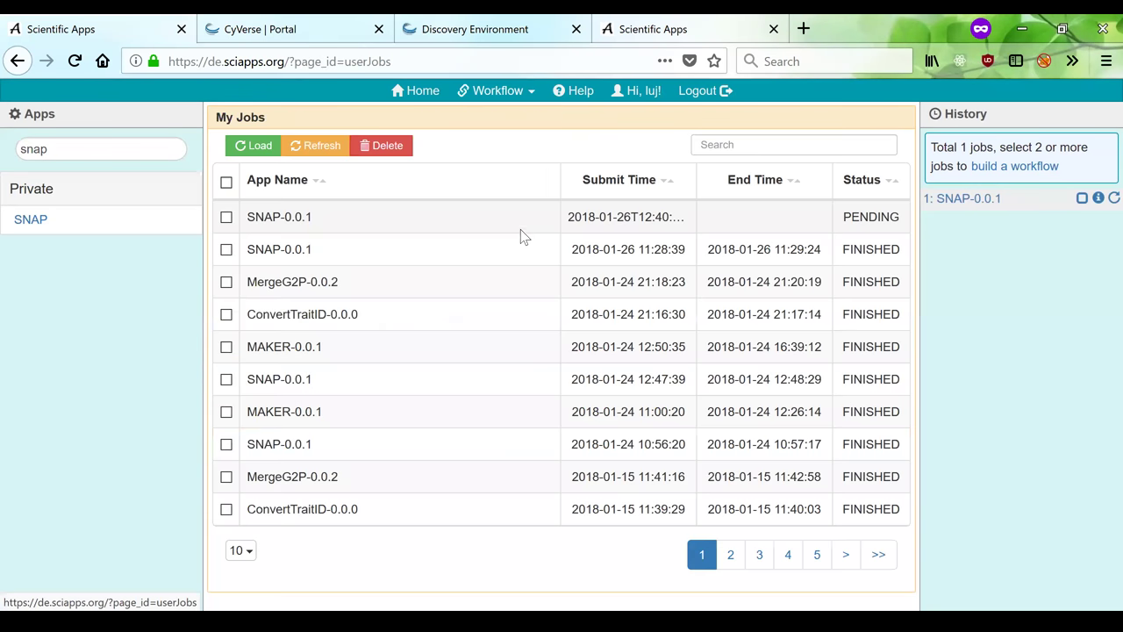
left_click(226, 249)
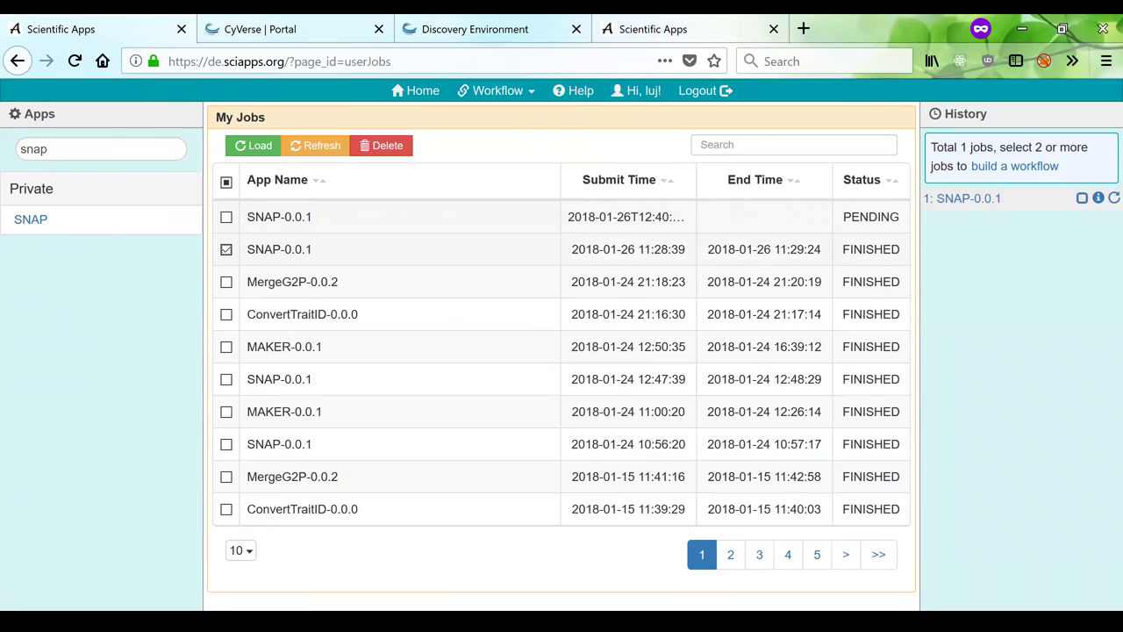
left_click(256, 149)
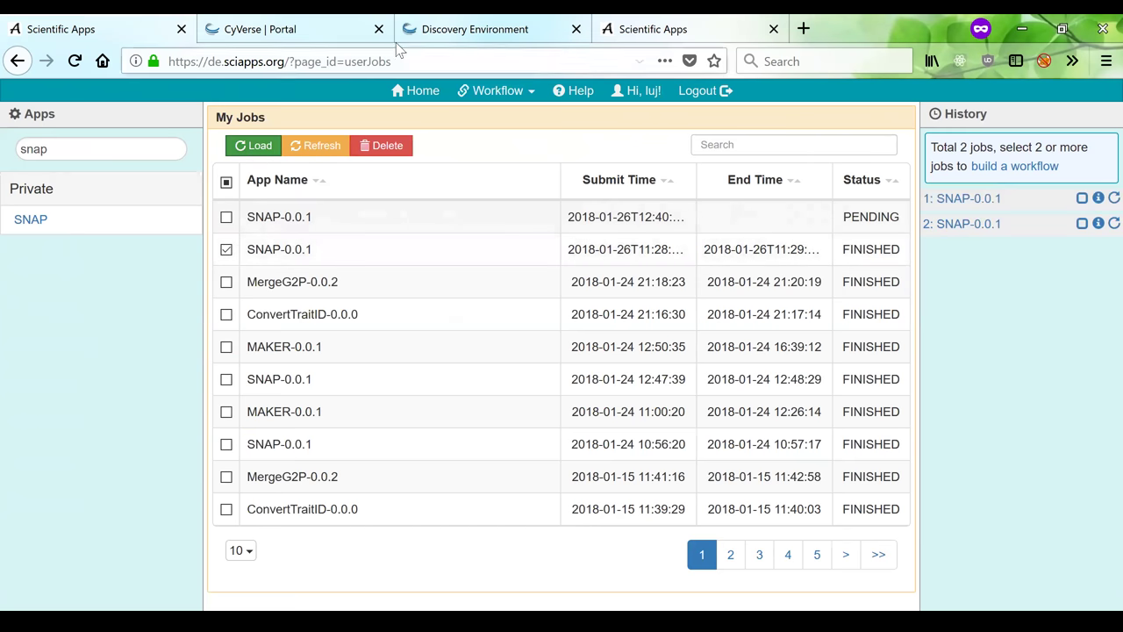
- Search the apps for "maker" and open the MAKER app
left_click(497, 91)
left_click(140, 149)
key("ctrl+a")
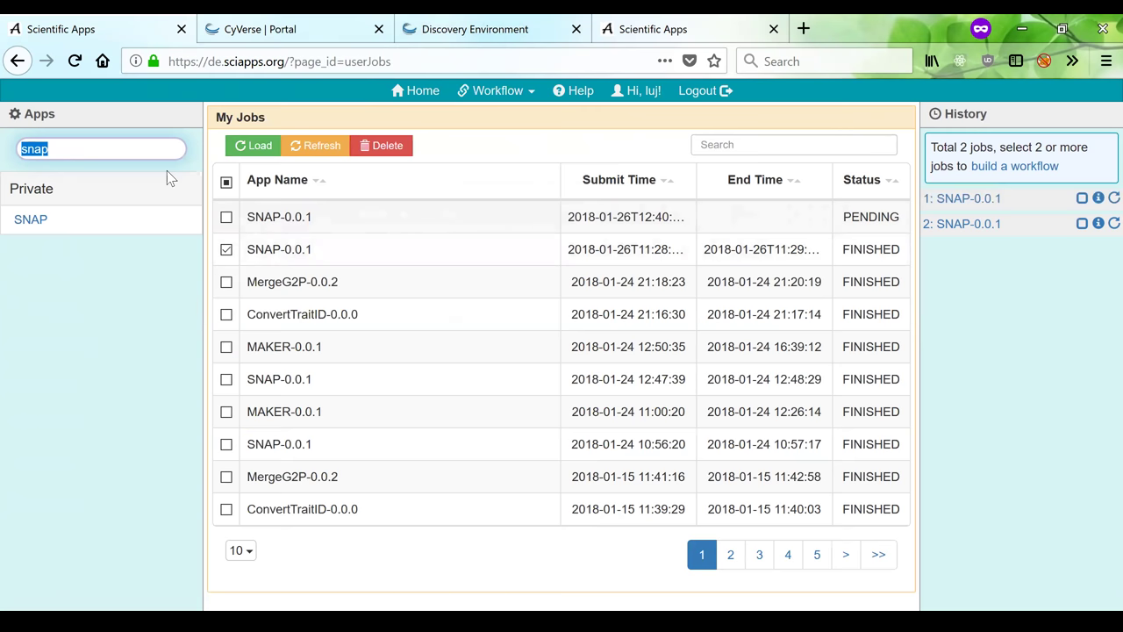
type("maker")
left_click(30, 223)
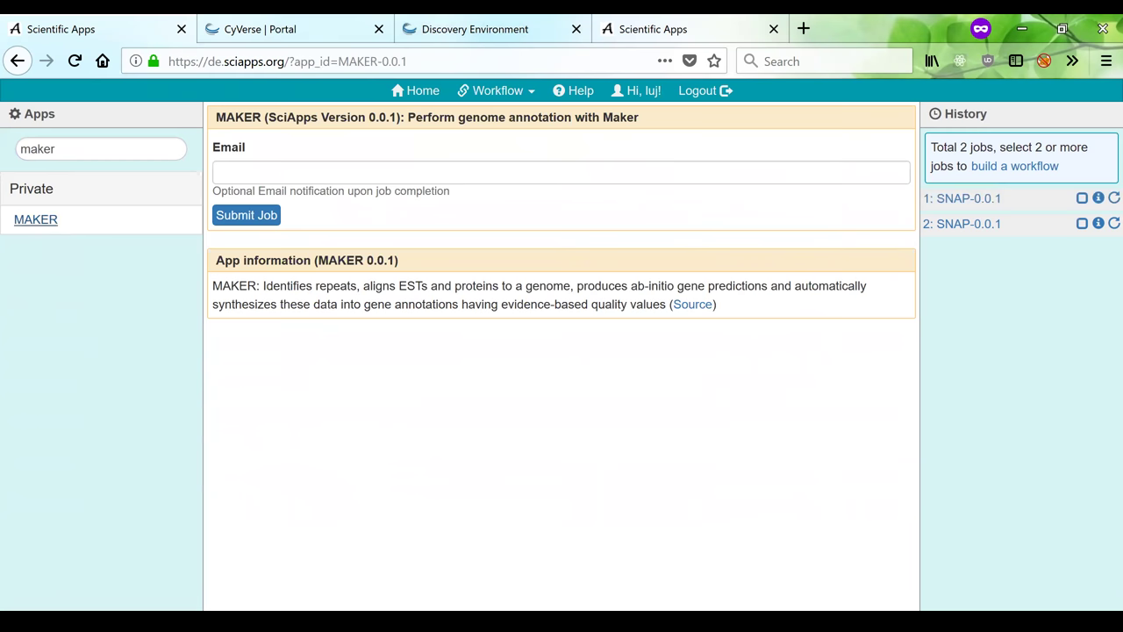
left_click(56, 149)
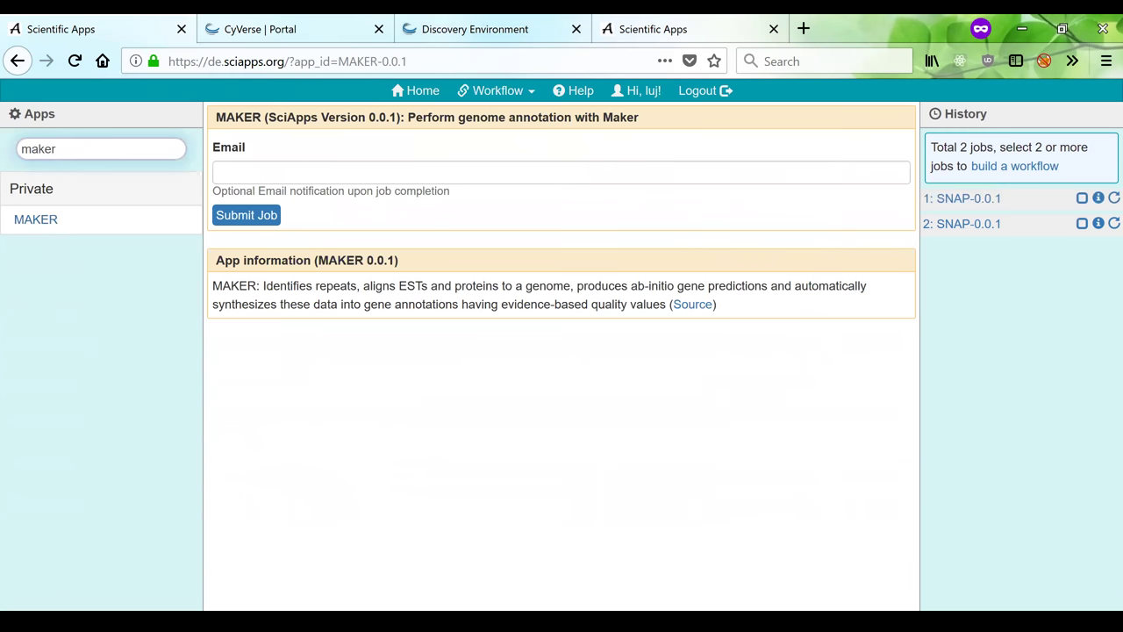
left_click(48, 230)
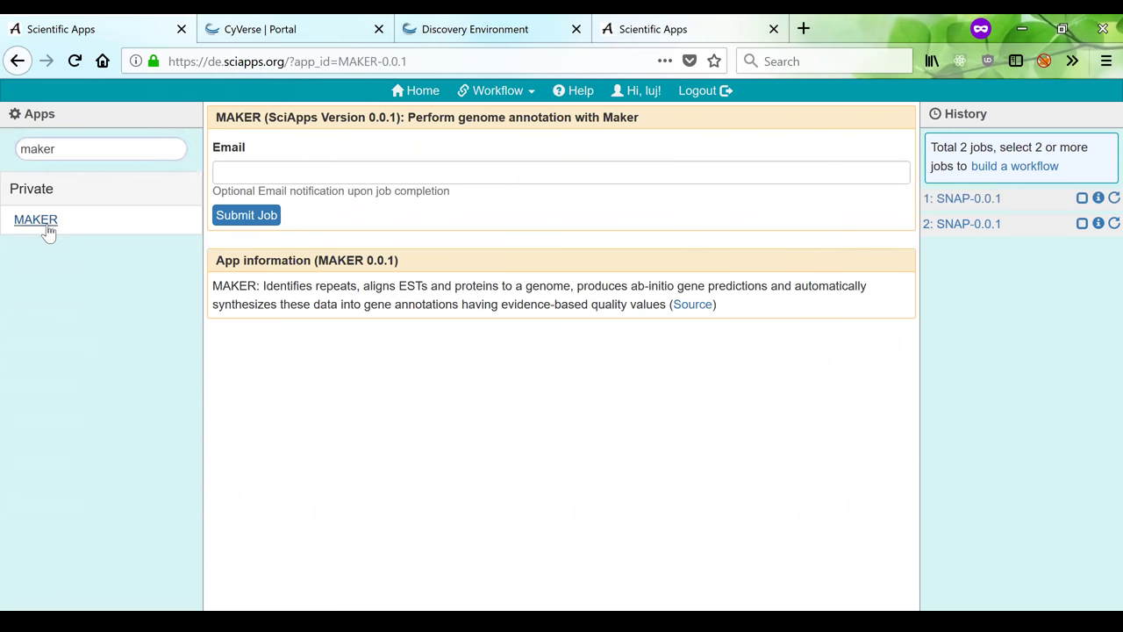
- Open the saved jobs list and load the MAKER-0.0.1 job submitted on 2018-01-24 at 12:50:35 into the history
left_click(498, 90)
left_click(519, 225)
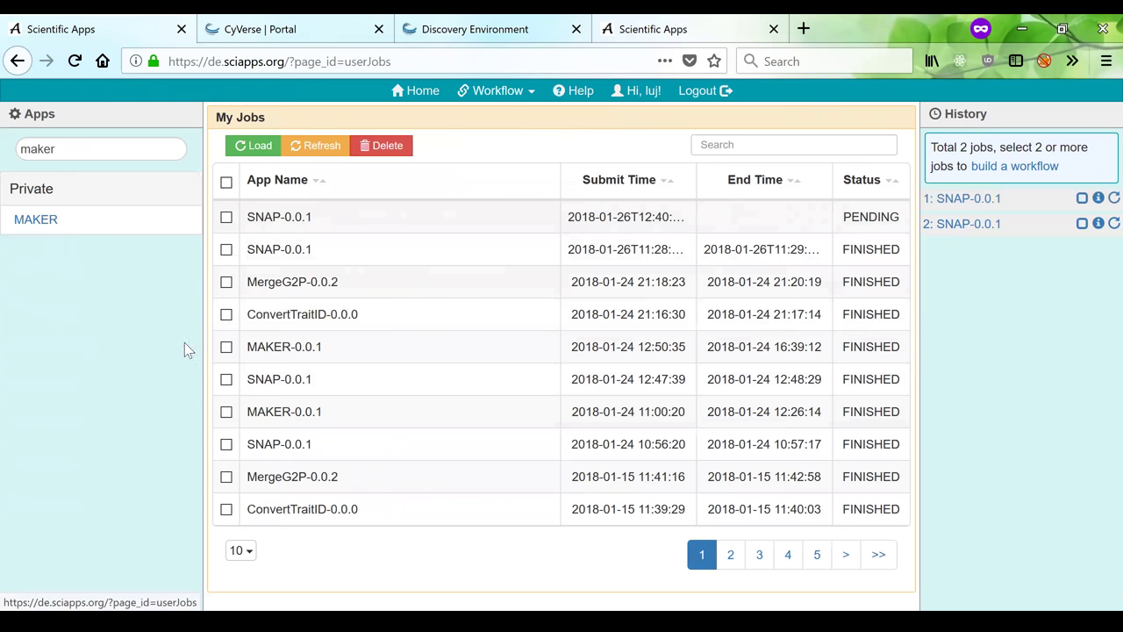
left_click(227, 348)
left_click(254, 145)
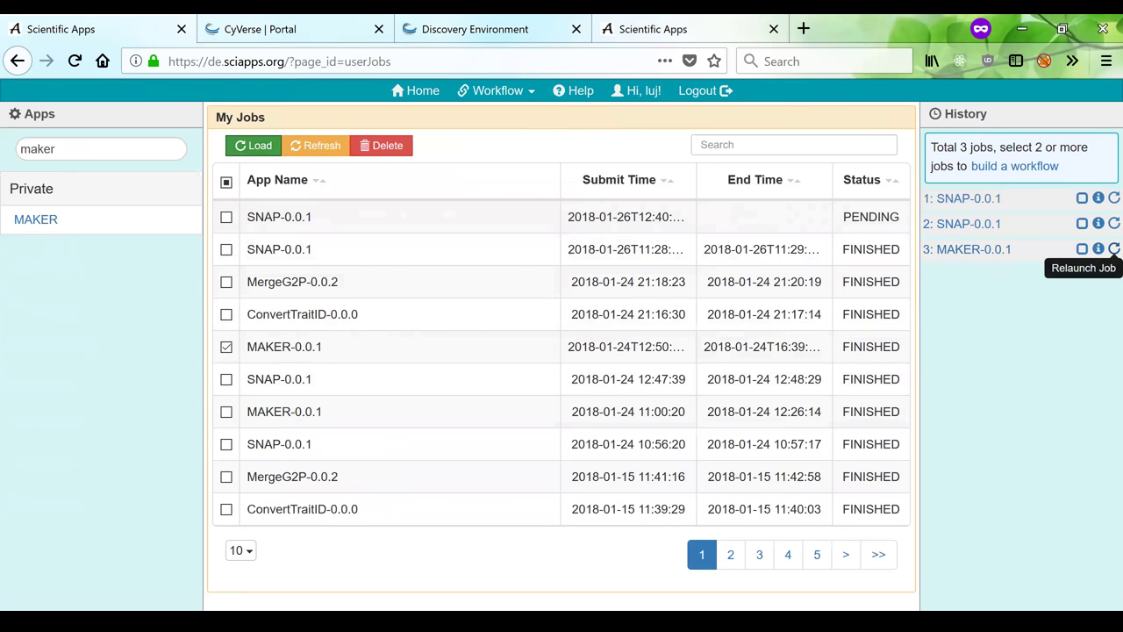
- Open the relaunch form of the MAKER job in the history and reload the SciApps page
left_click(1114, 249)
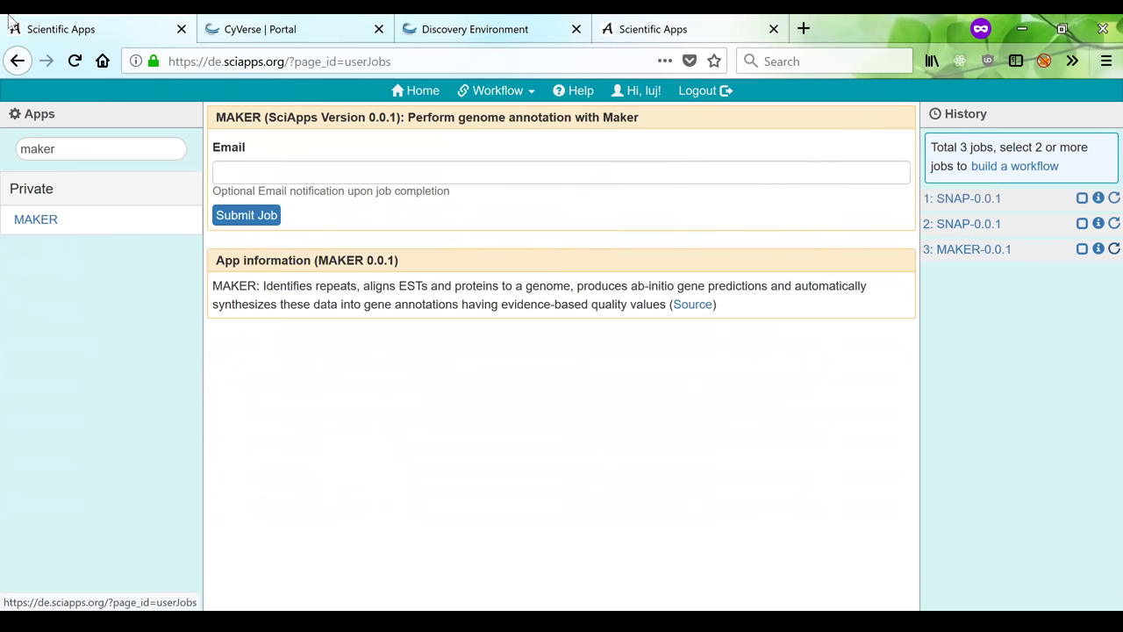
right_click(77, 70)
left_click(75, 61)
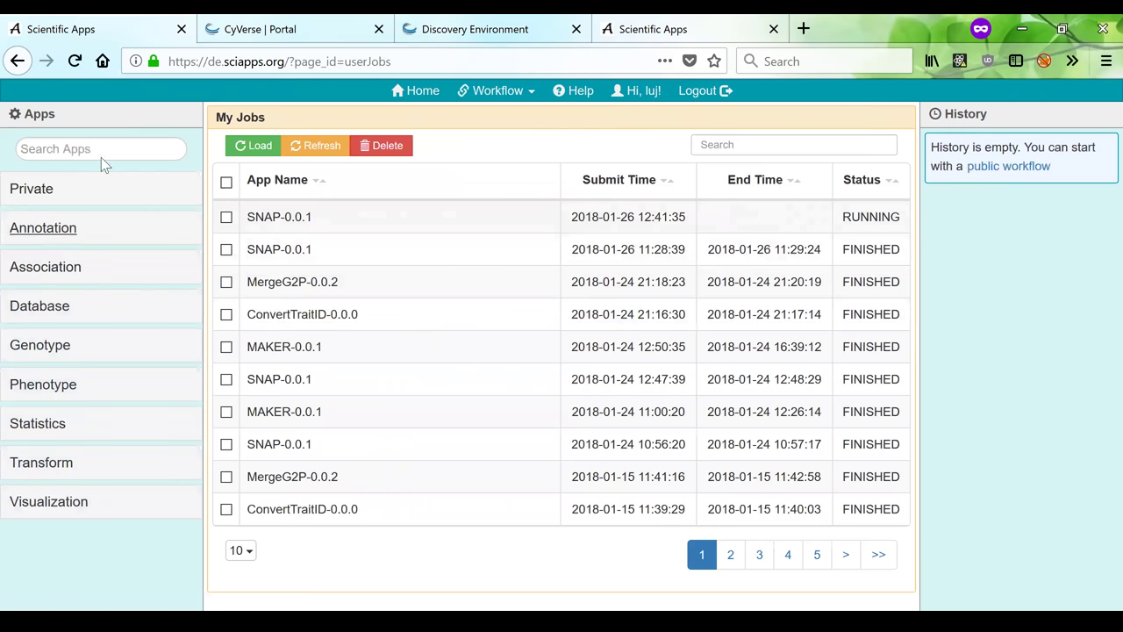
- Search the apps for "maker" and open the private MAKER app
left_click(22, 148)
type("maker")
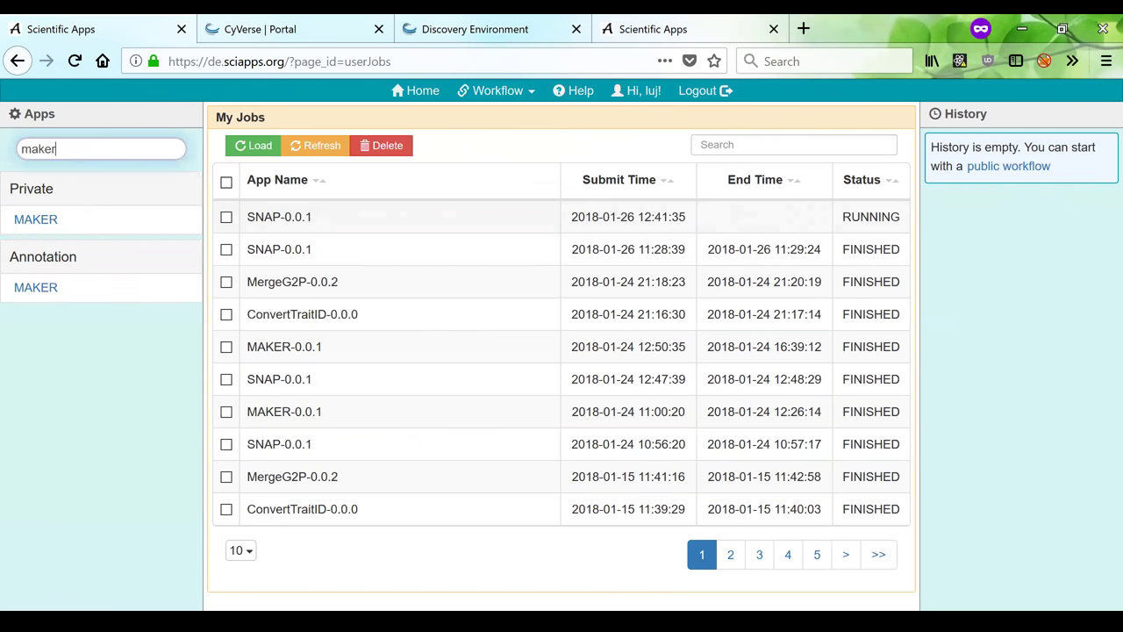
left_click(46, 221)
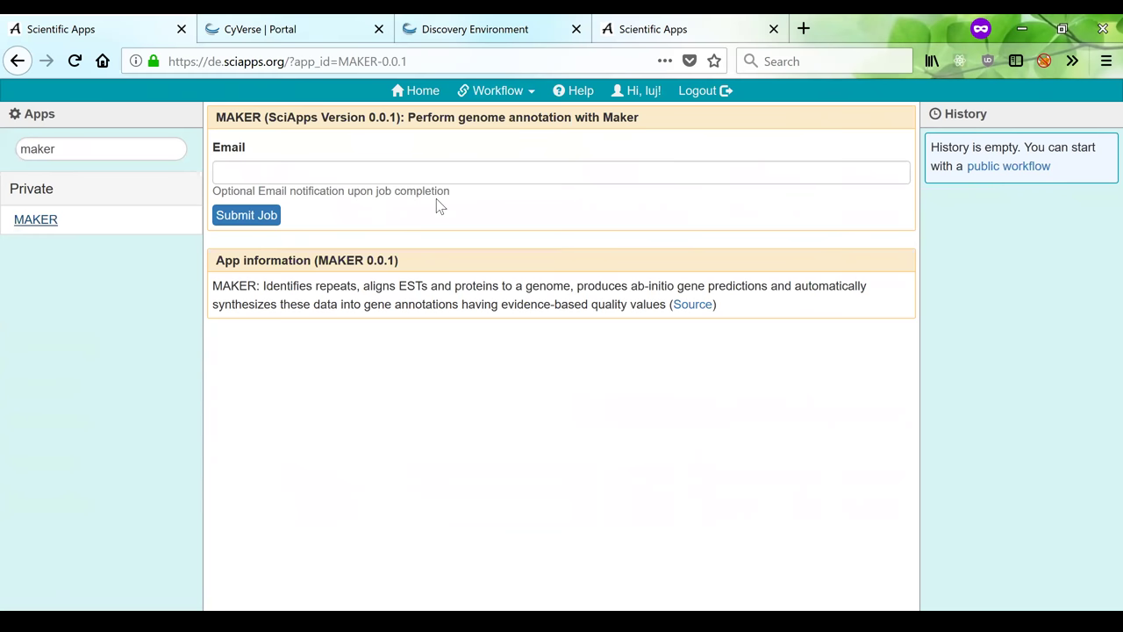
- Check the saved jobs list and load the test2step workflow from the saved workflows
left_click(490, 91)
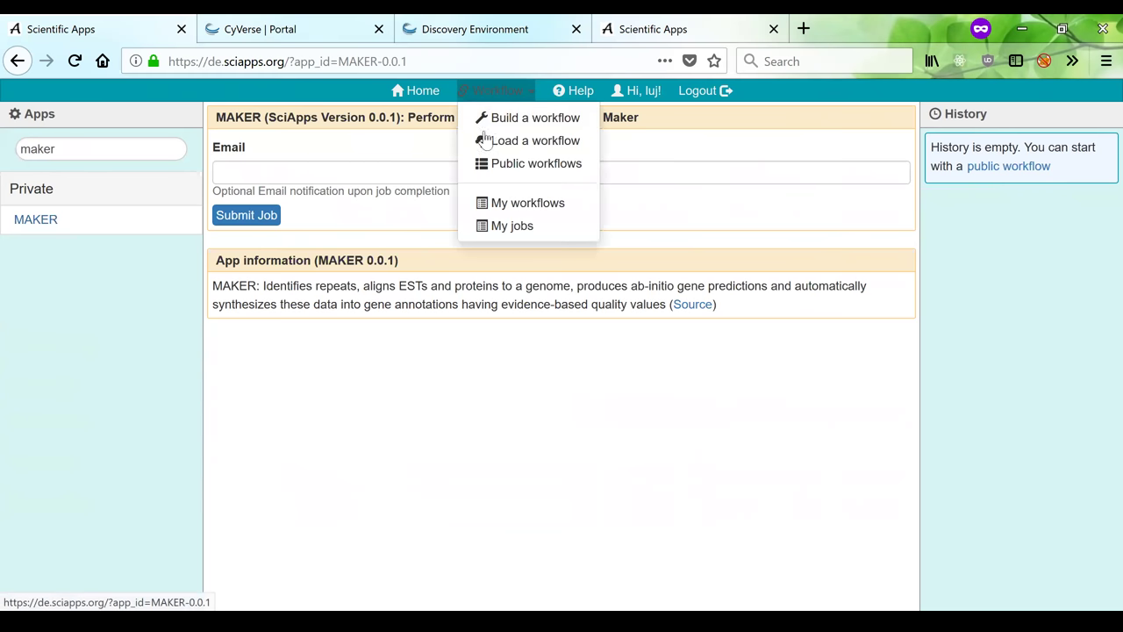
left_click(516, 226)
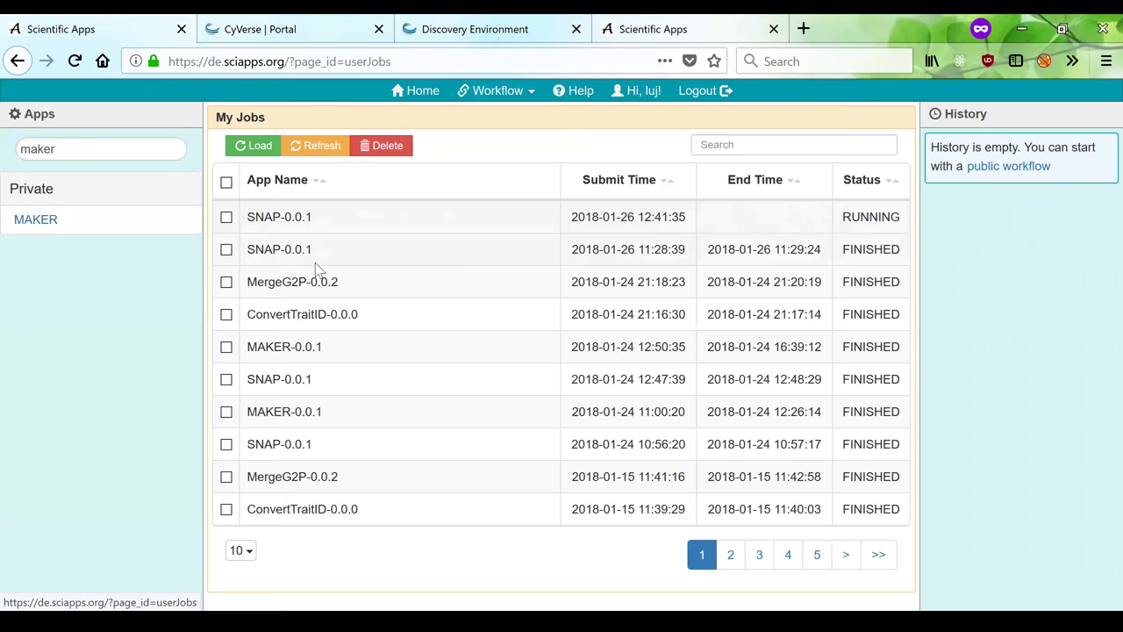
left_click(513, 93)
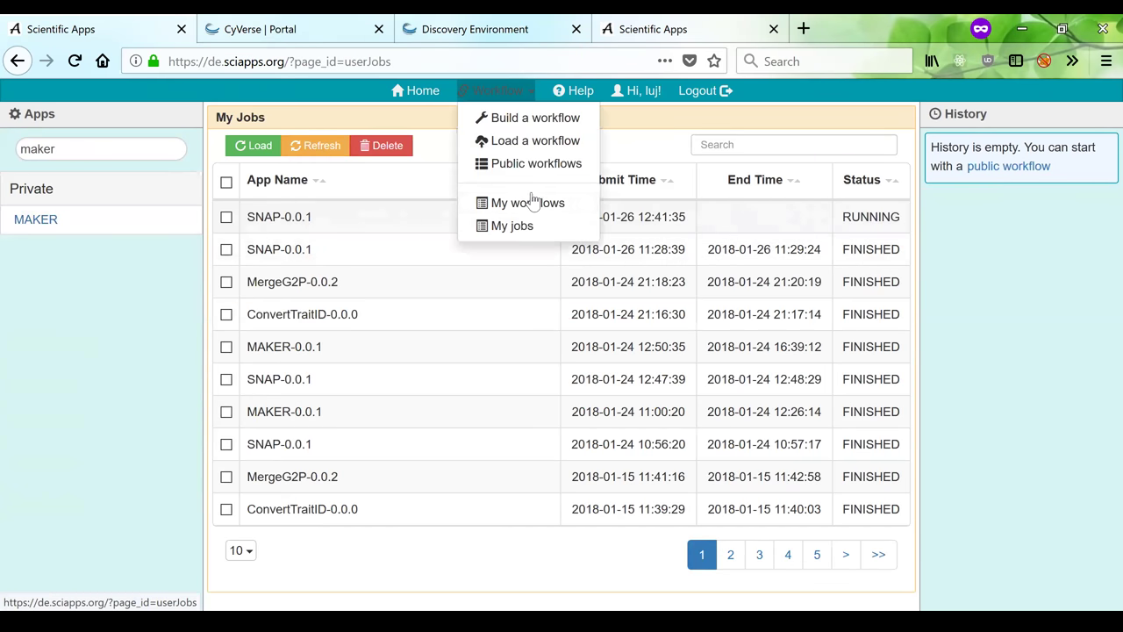
left_click(529, 203)
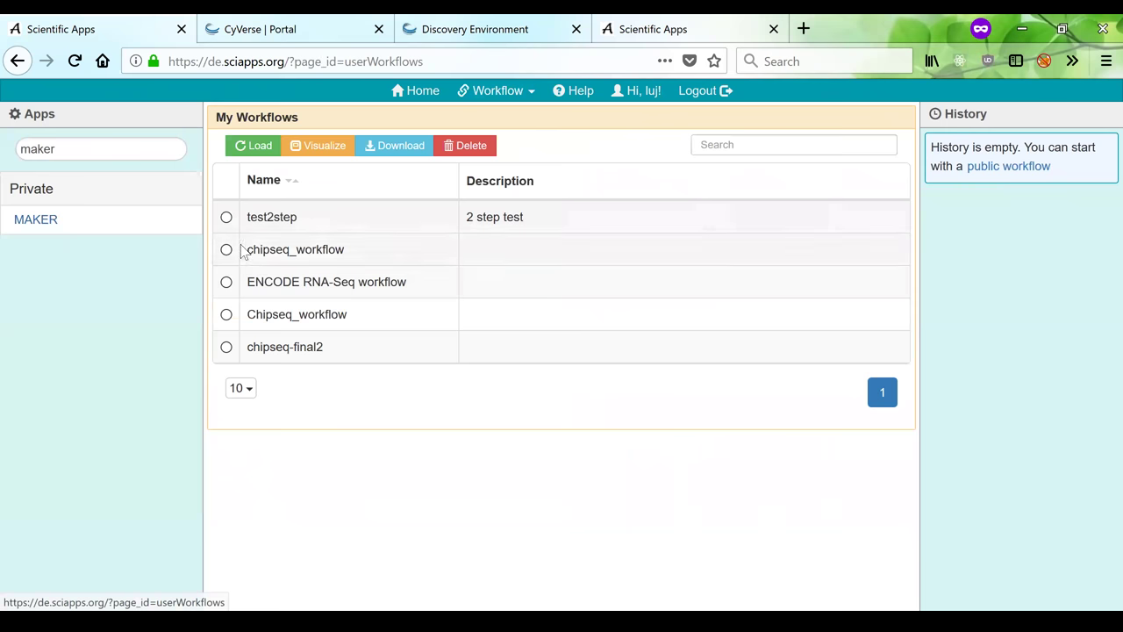
left_click(227, 218)
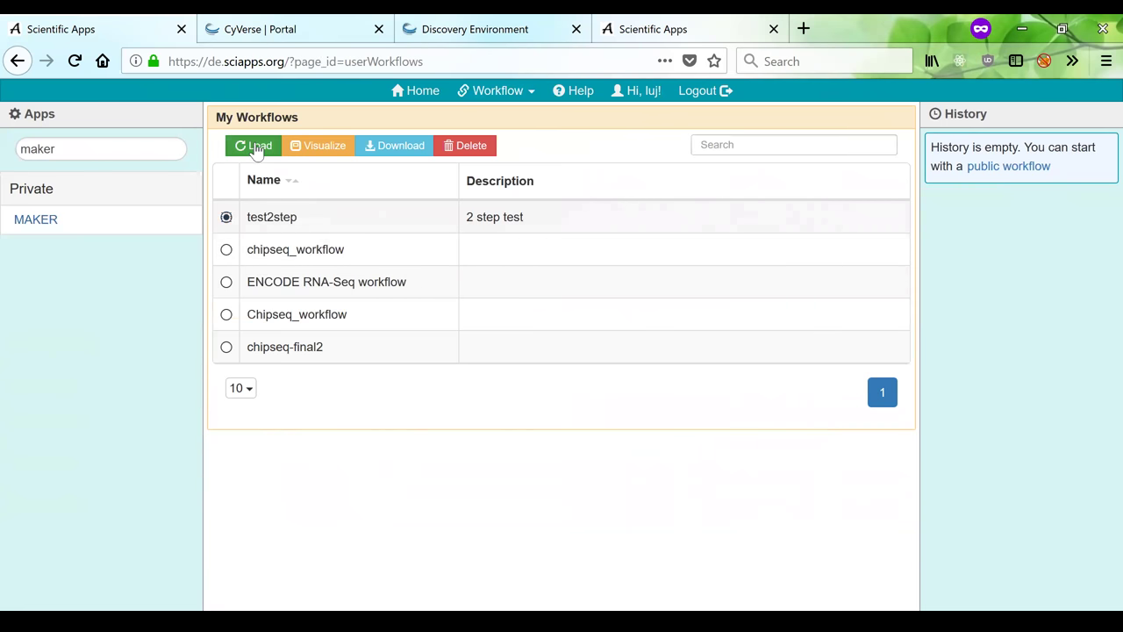
left_click(257, 148)
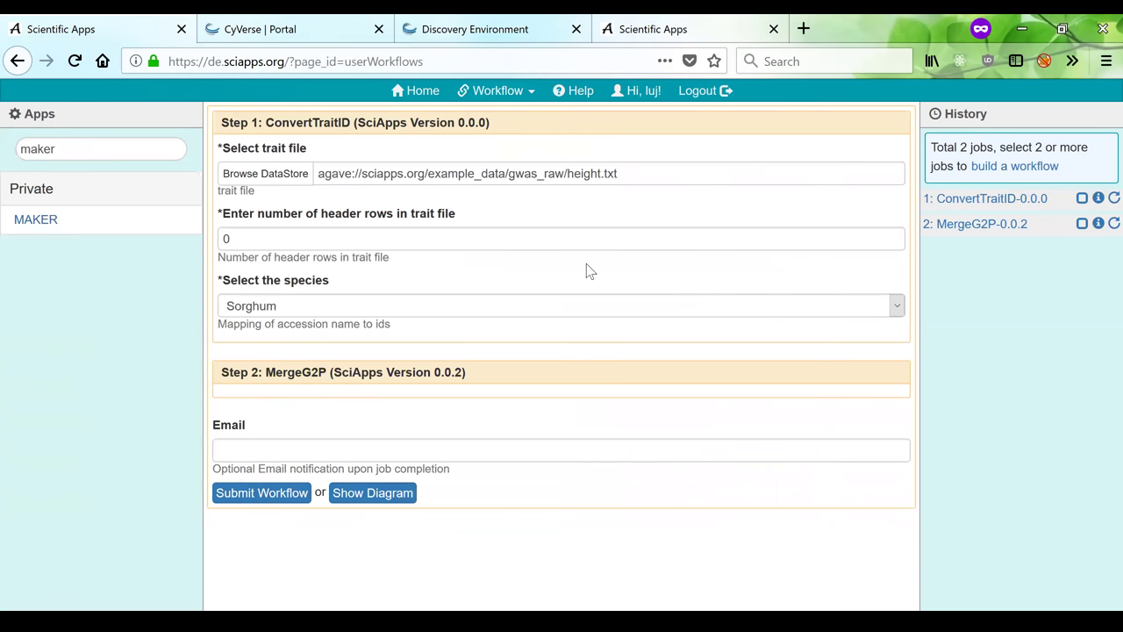
- Load the public Annotation workflow and look over its MAKER and SNAP steps
left_click(525, 94)
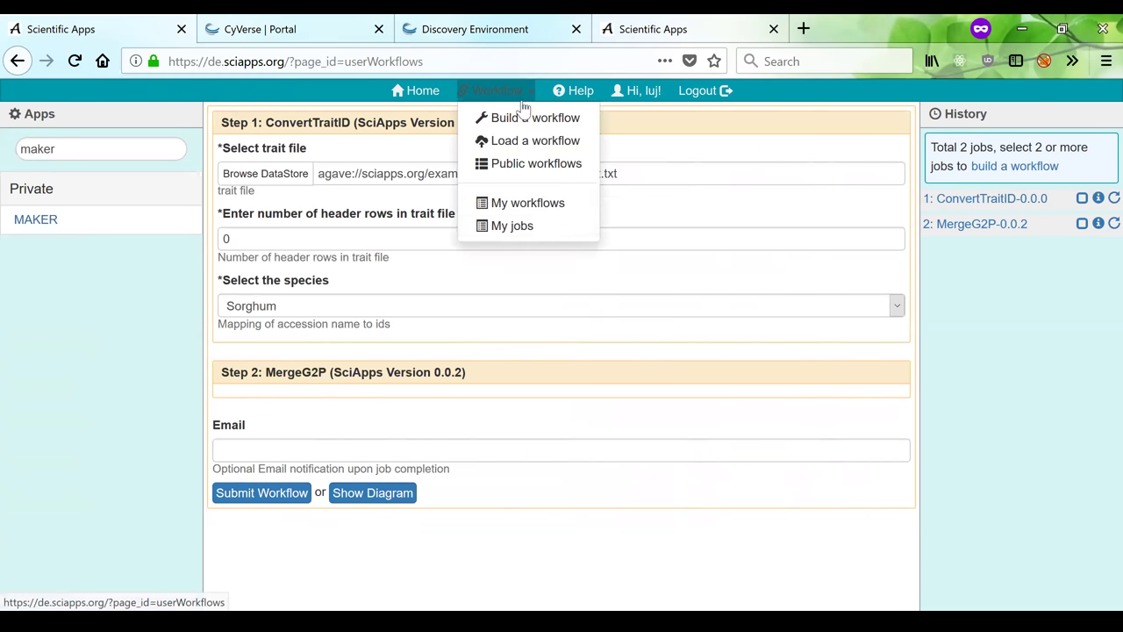
left_click(527, 167)
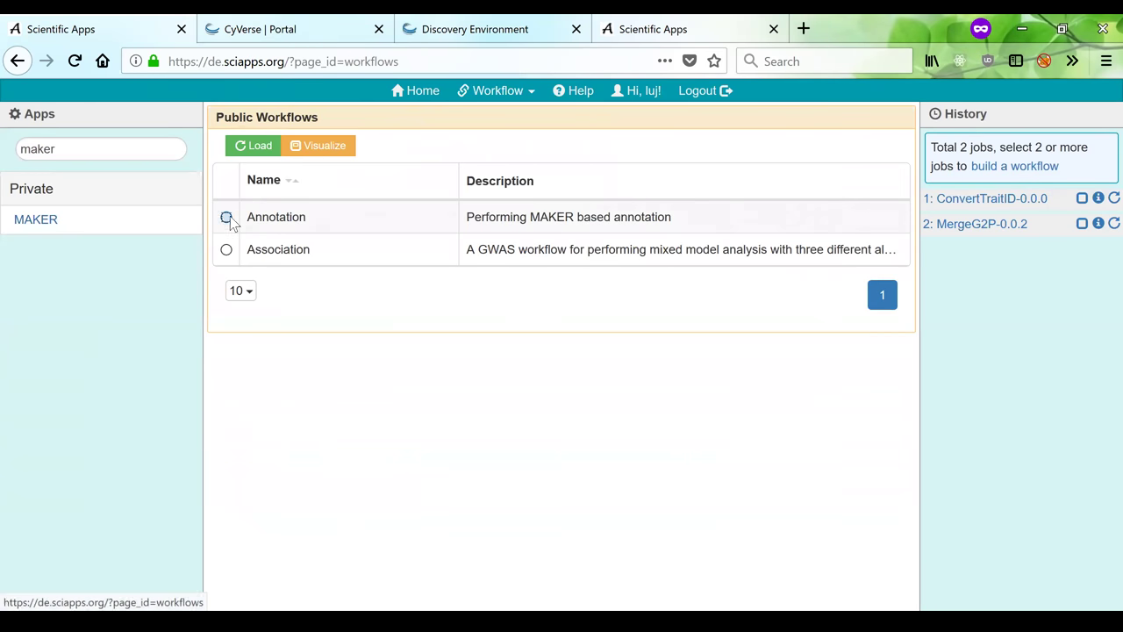
left_click(226, 218)
left_click(256, 149)
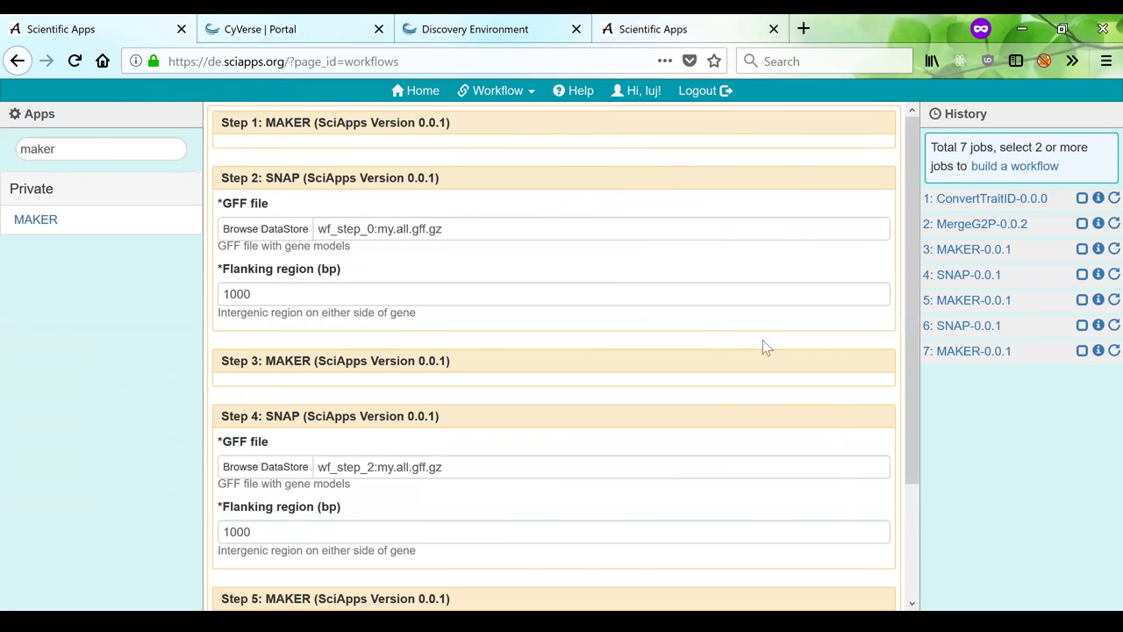
scroll(650, 404, "down", 3)
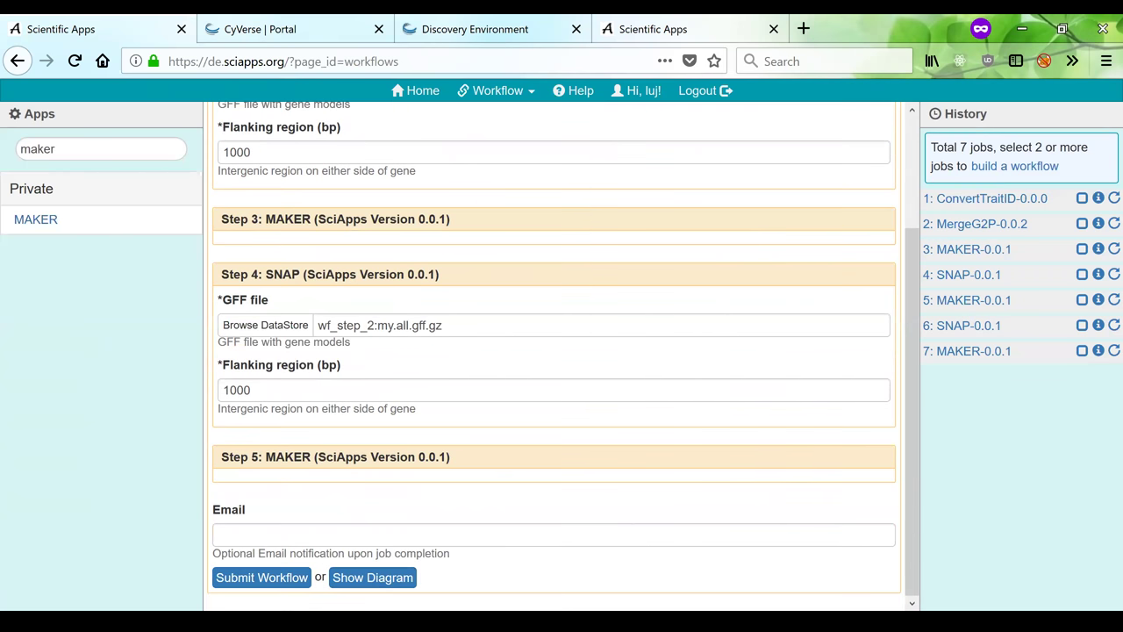
- Load the public Association workflow and look through the settings of its steps
left_click(514, 91)
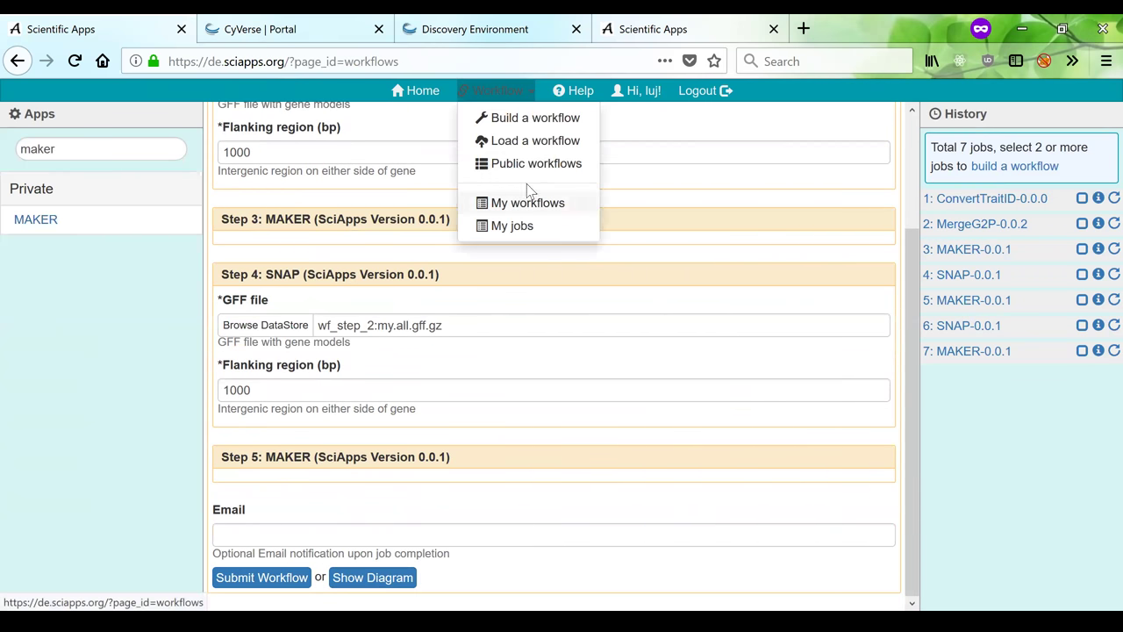
left_click(532, 166)
left_click(226, 249)
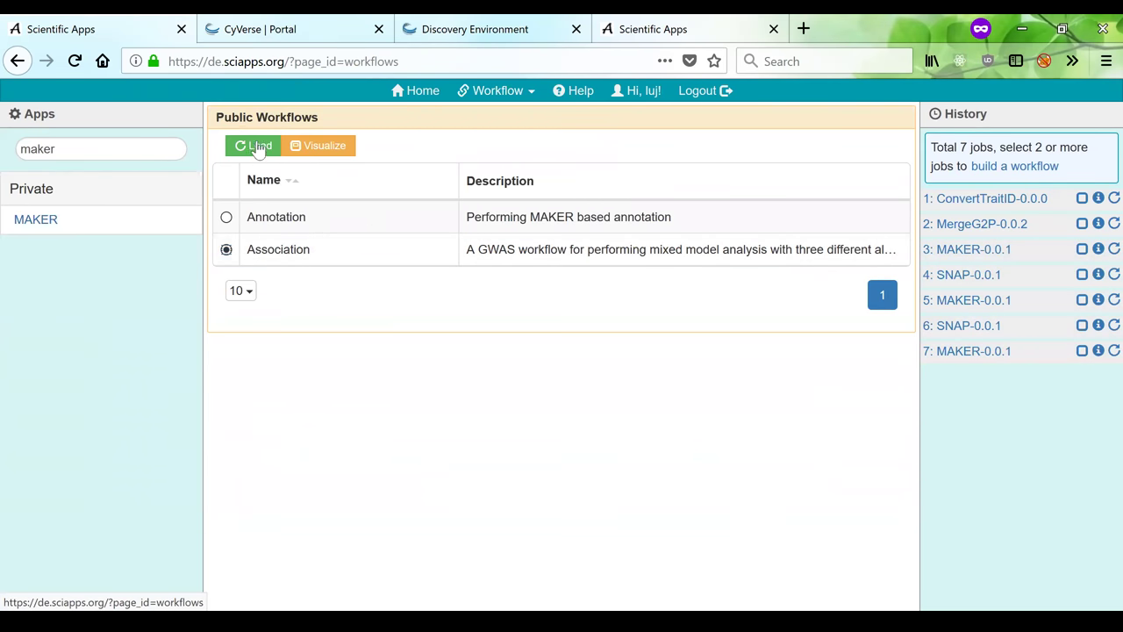
left_click(322, 155)
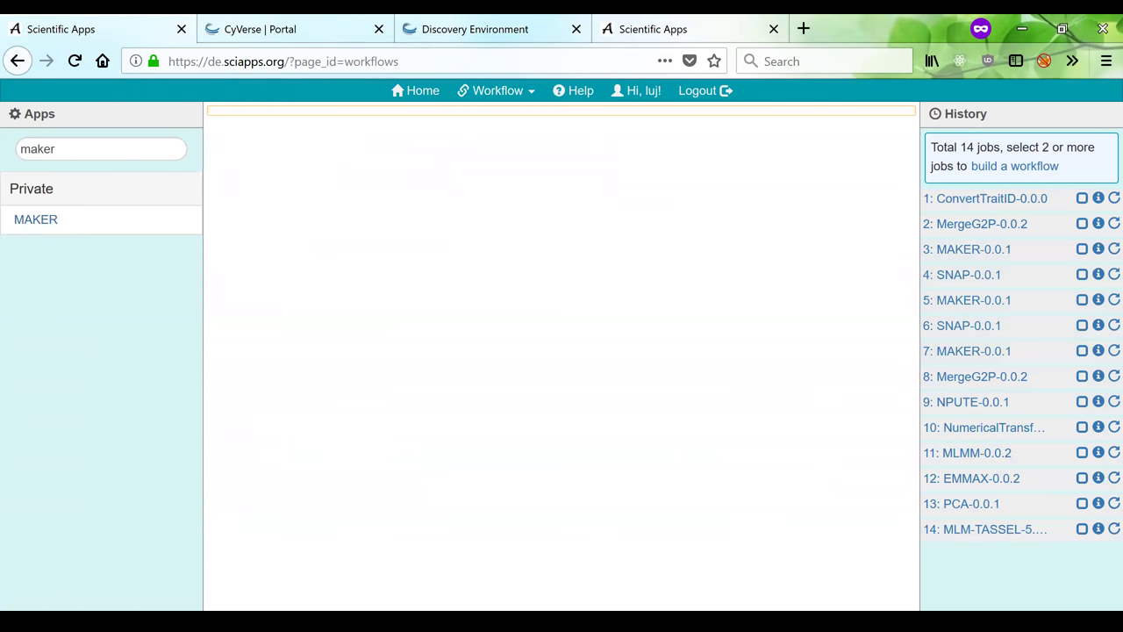
scroll(654, 340, "down", 5)
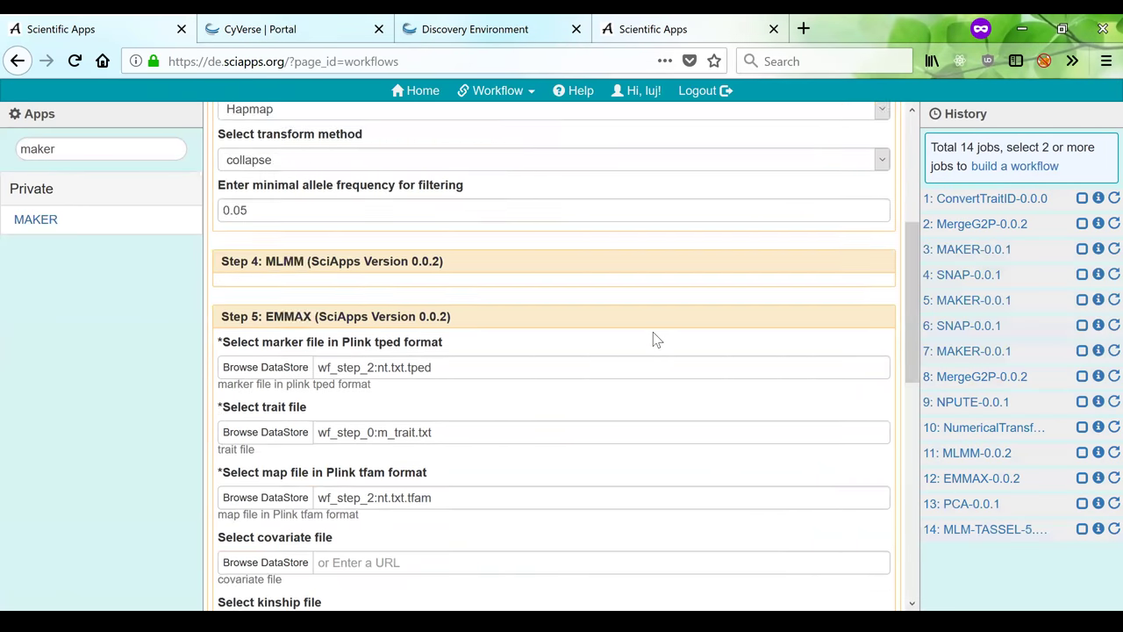
scroll(654, 340, "down", 3)
scroll(654, 340, "down", 1)
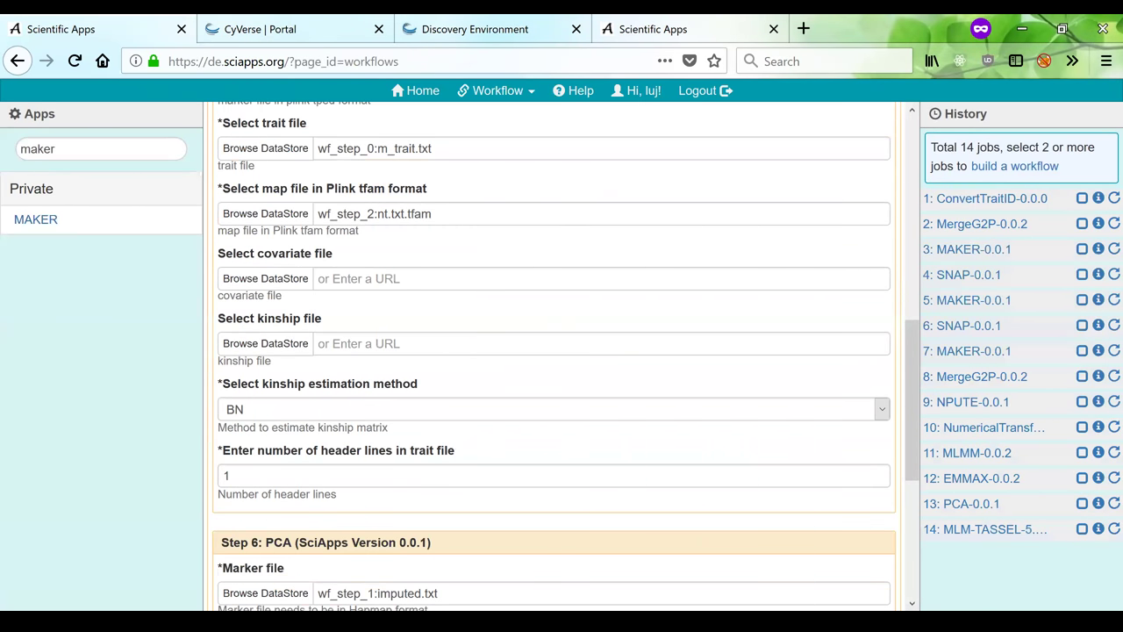
left_click(664, 34)
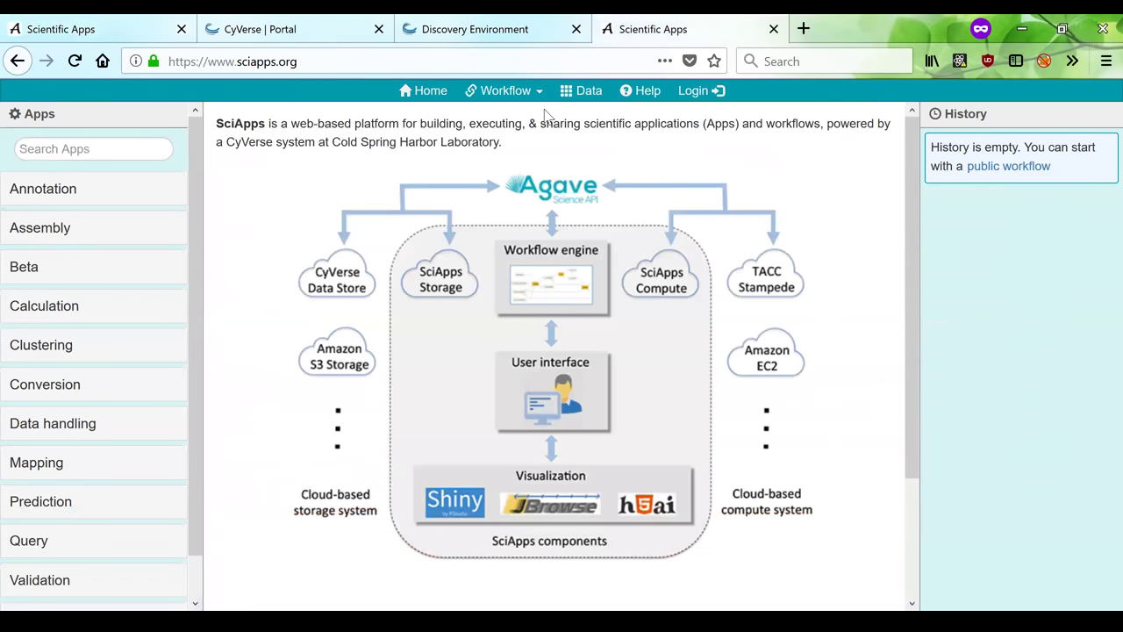
left_click(680, 95)
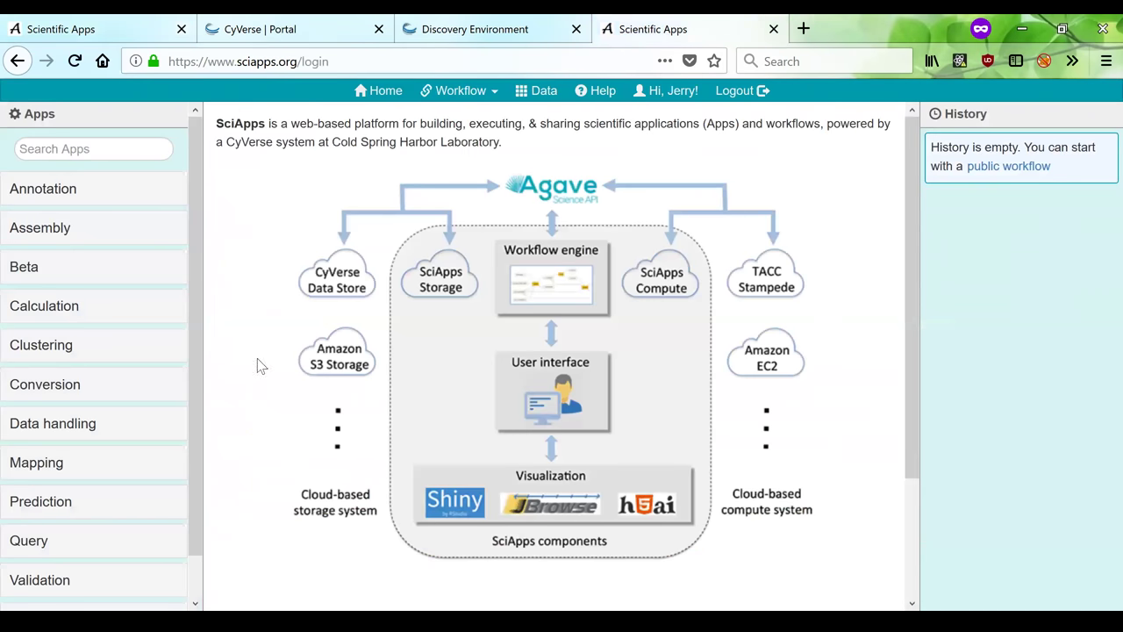
left_click(463, 93)
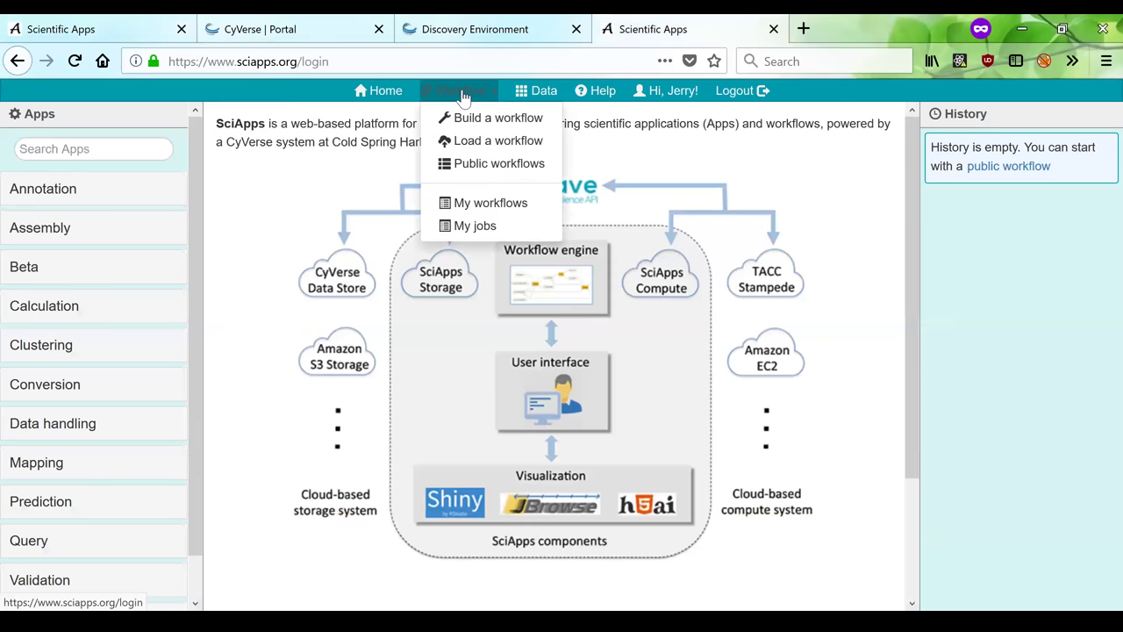
left_click(494, 165)
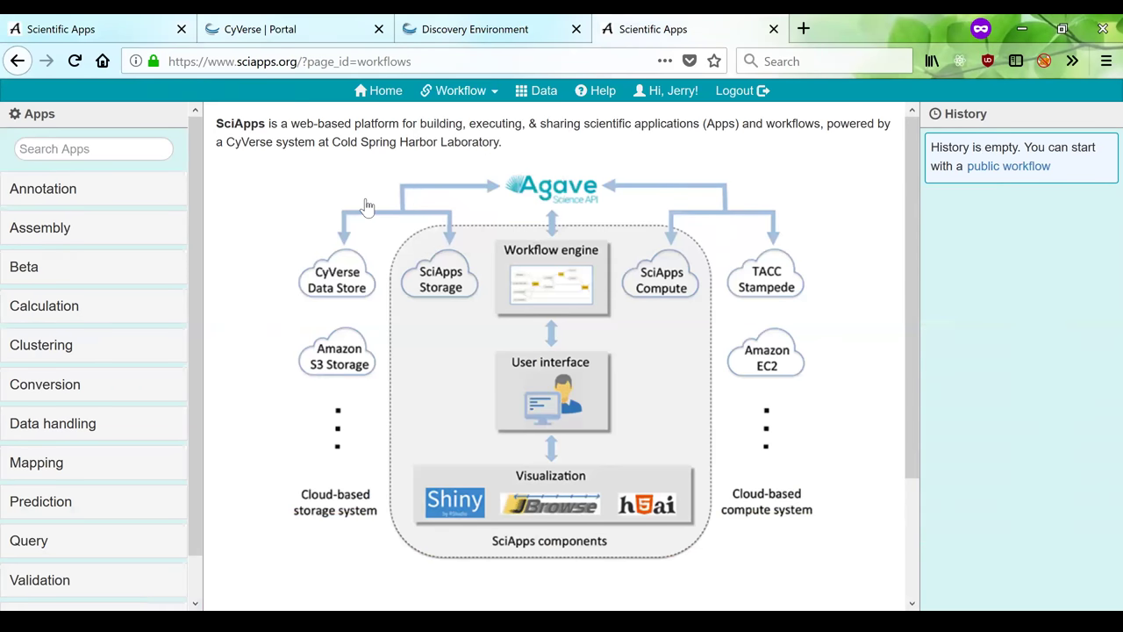
left_click(226, 218)
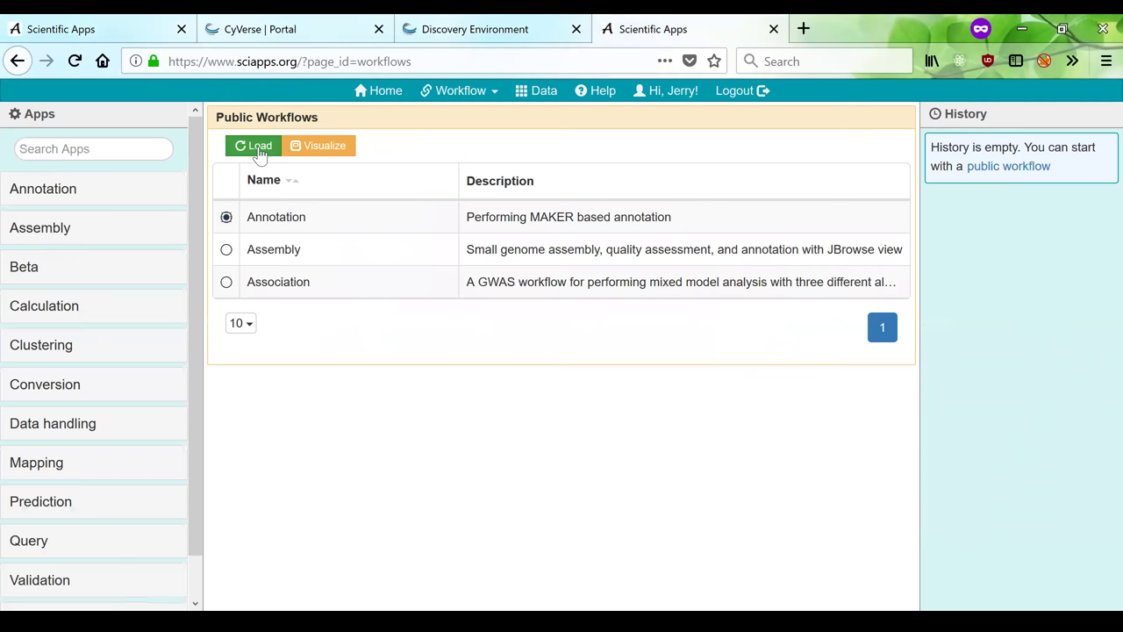
left_click(256, 146)
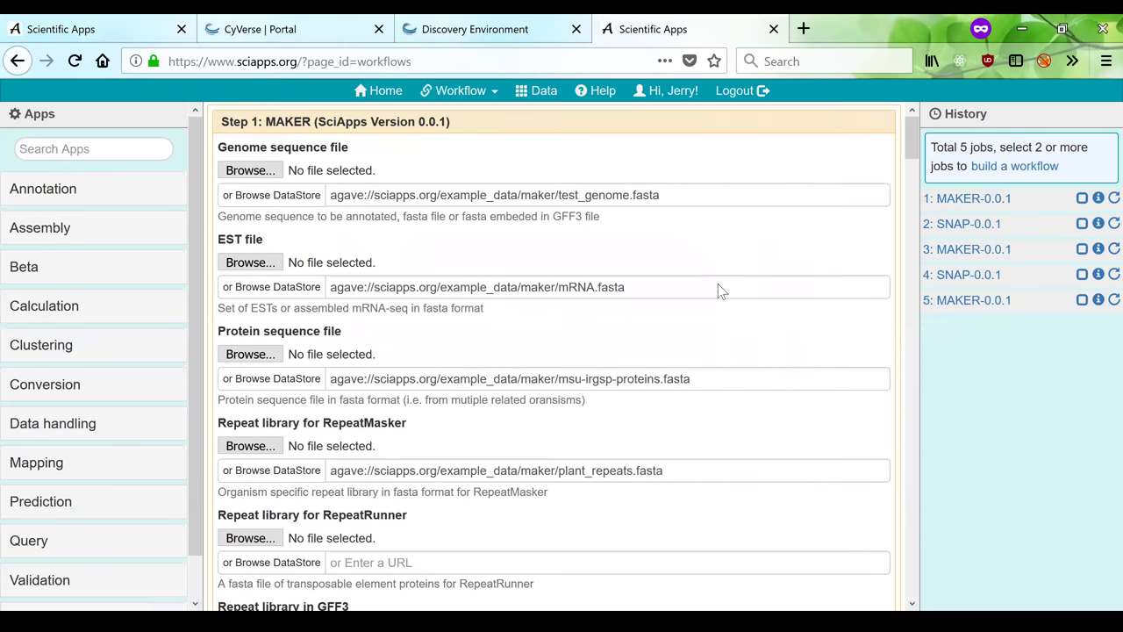
scroll(728, 294, "down", 5)
scroll(554, 351, "down", 2)
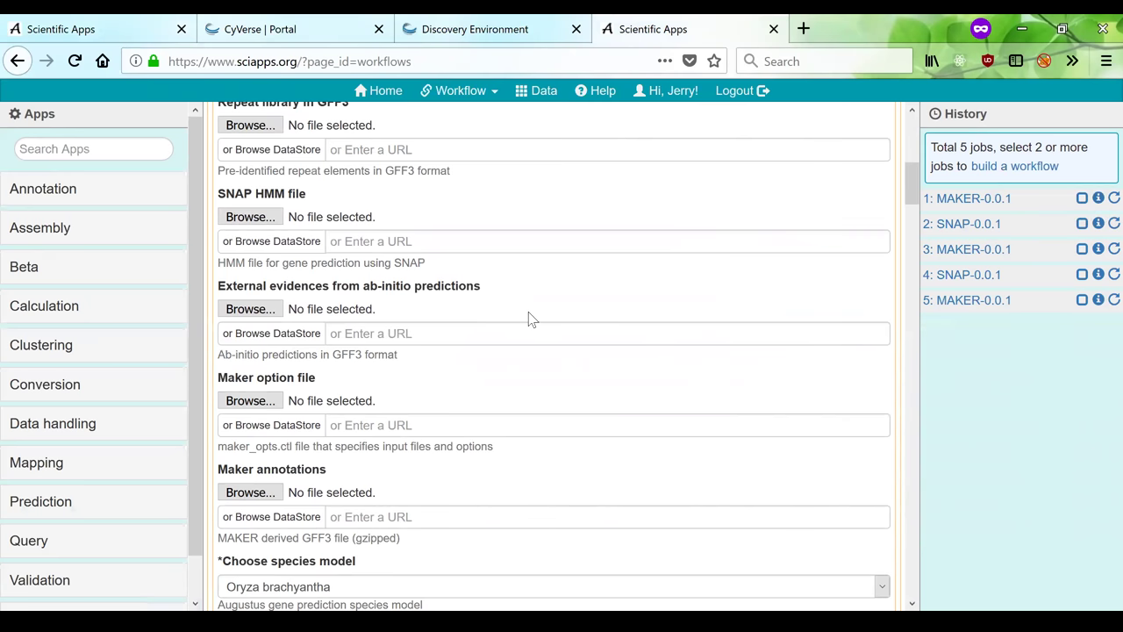
scroll(752, 326, "up", 6)
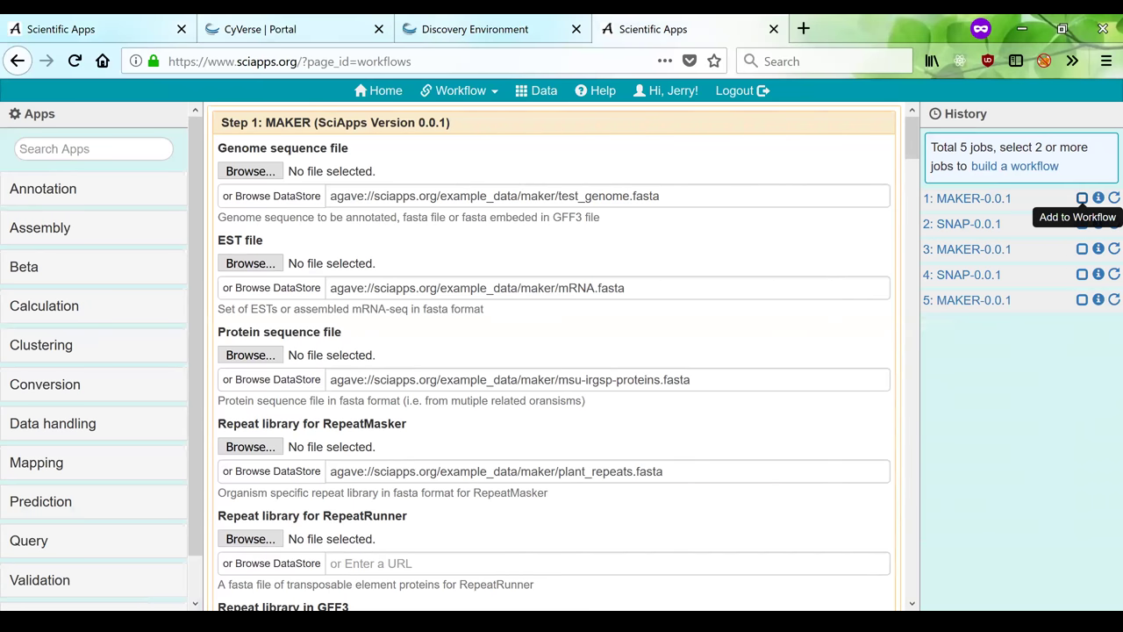
- Build a workflow from history jobs 1 (MAKER-0.0.1), 2 (SNAP-0.0.1) and 3 (MAKER-0.0.1)
left_click(1082, 199)
left_click(1082, 224)
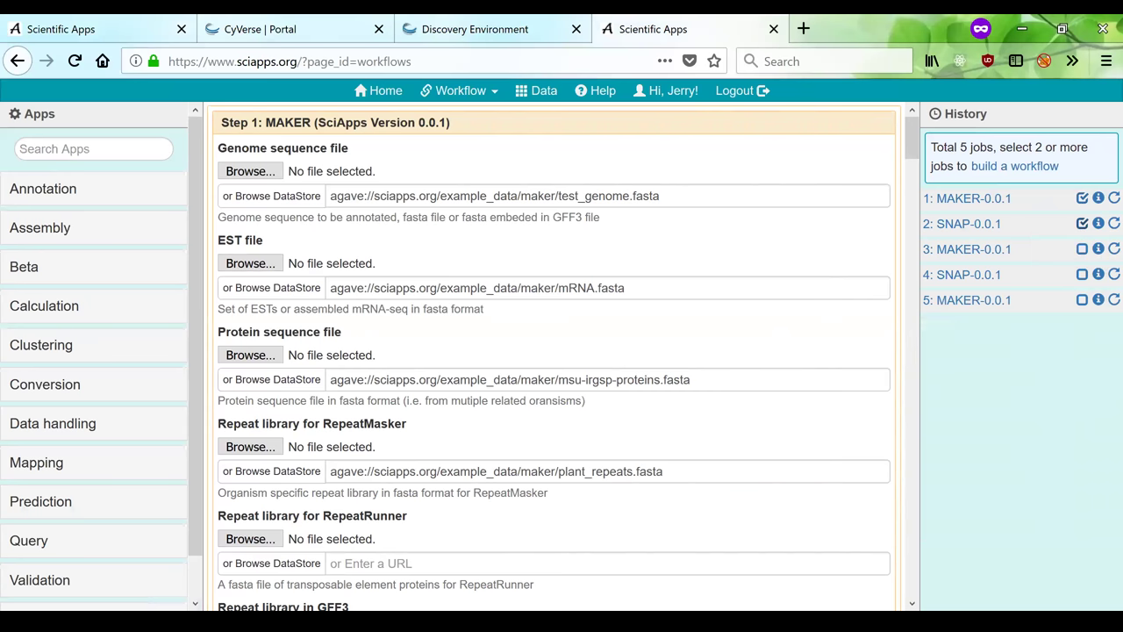
left_click(1017, 166)
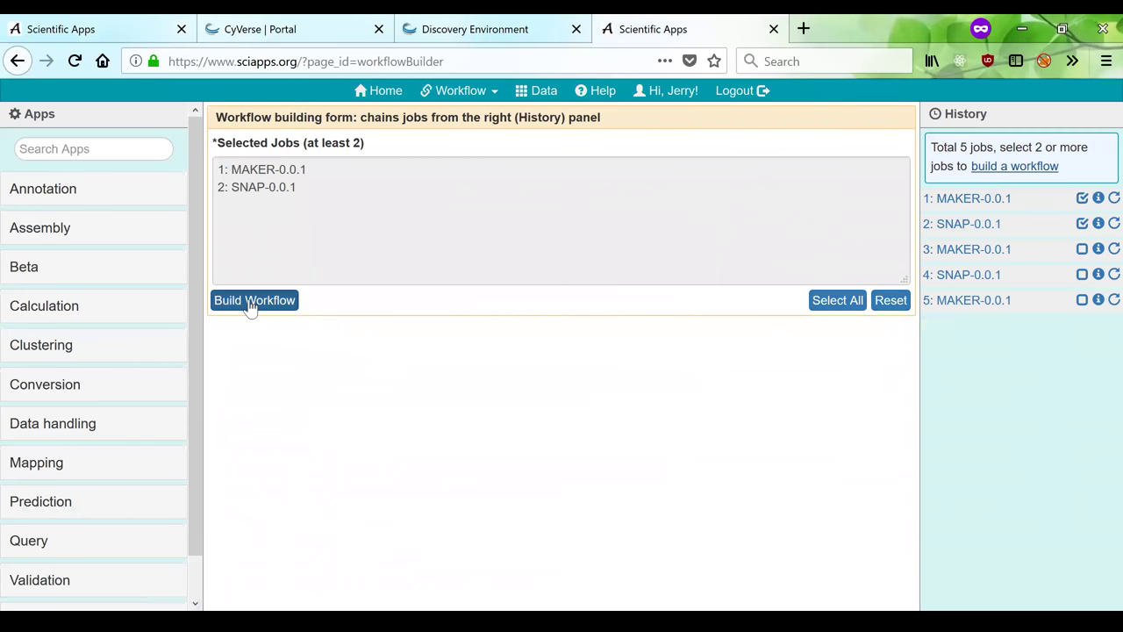
left_click(1082, 249)
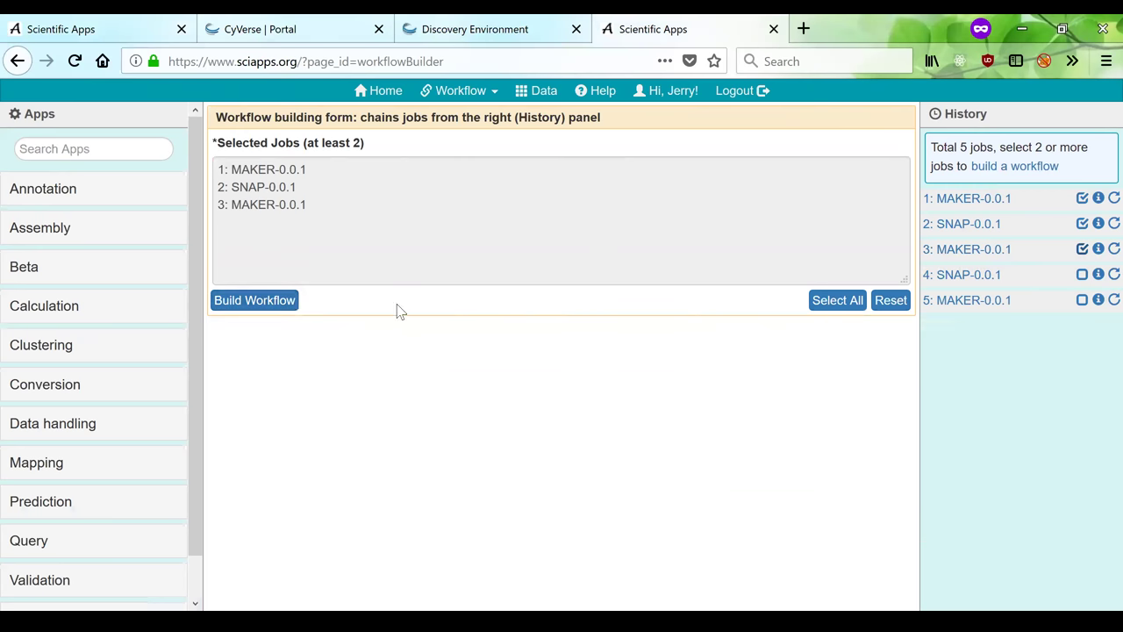
left_click(289, 302)
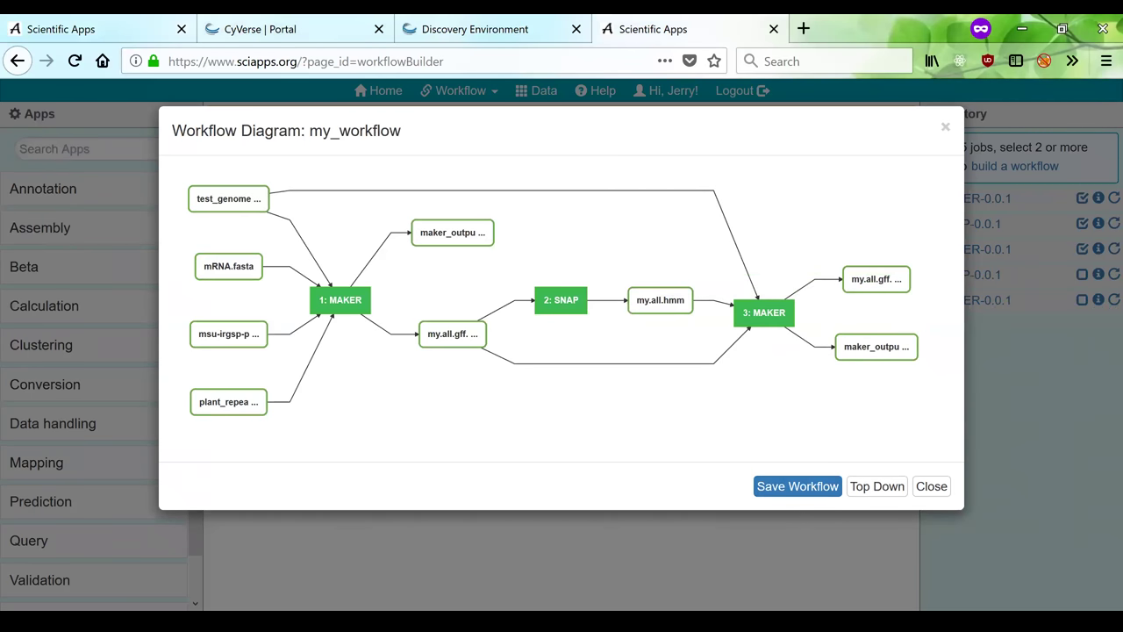
- Save the built workflow as my_annotation and close its diagram
left_click(817, 495)
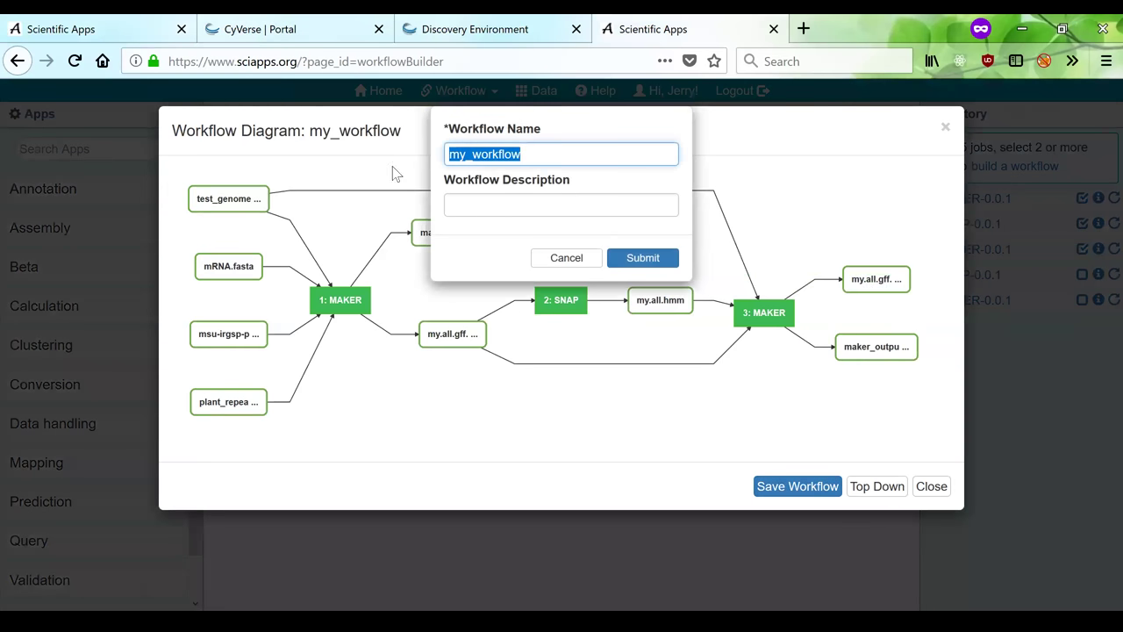
type("my_anno")
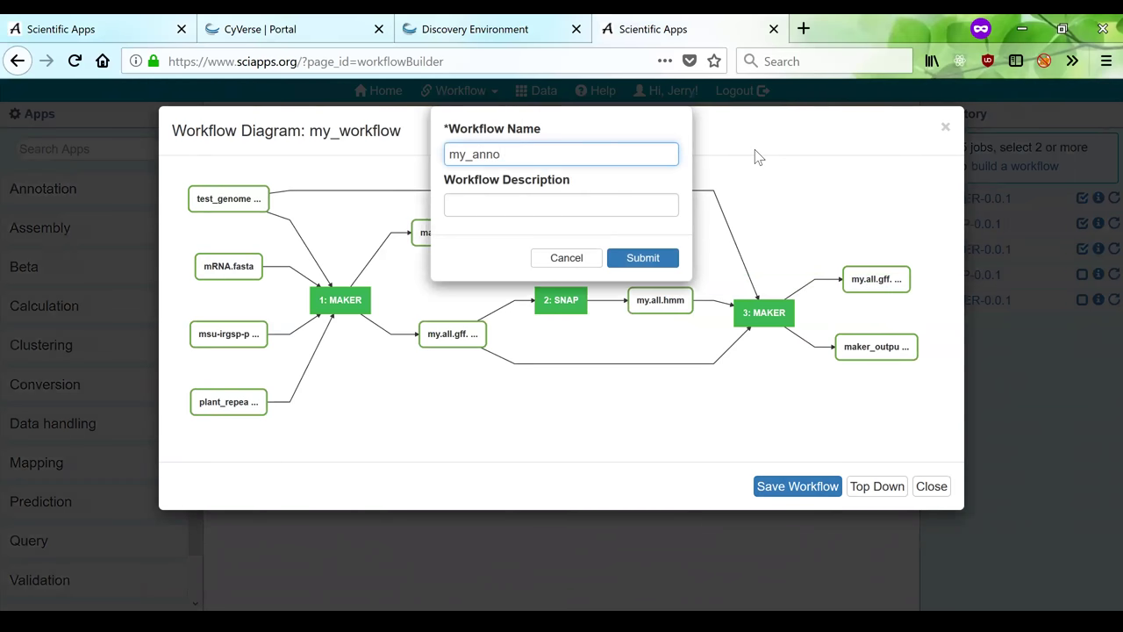
type("tation")
left_click(645, 261)
left_click(931, 486)
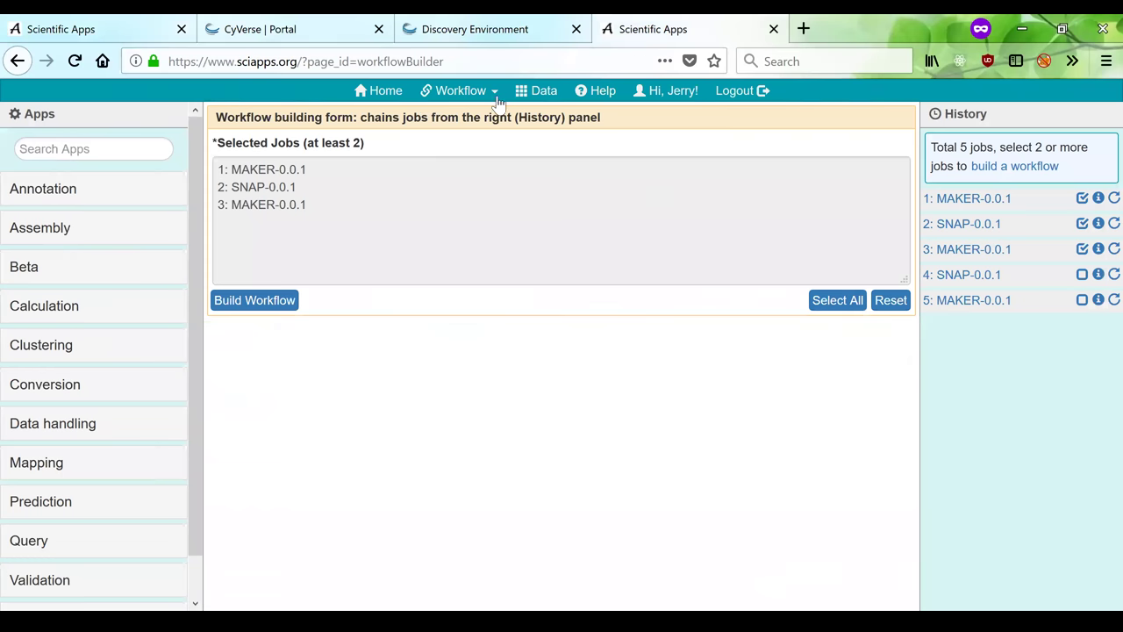
- Load ChIP-Seq_workflow_01.03.18 from the saved workflows
left_click(489, 100)
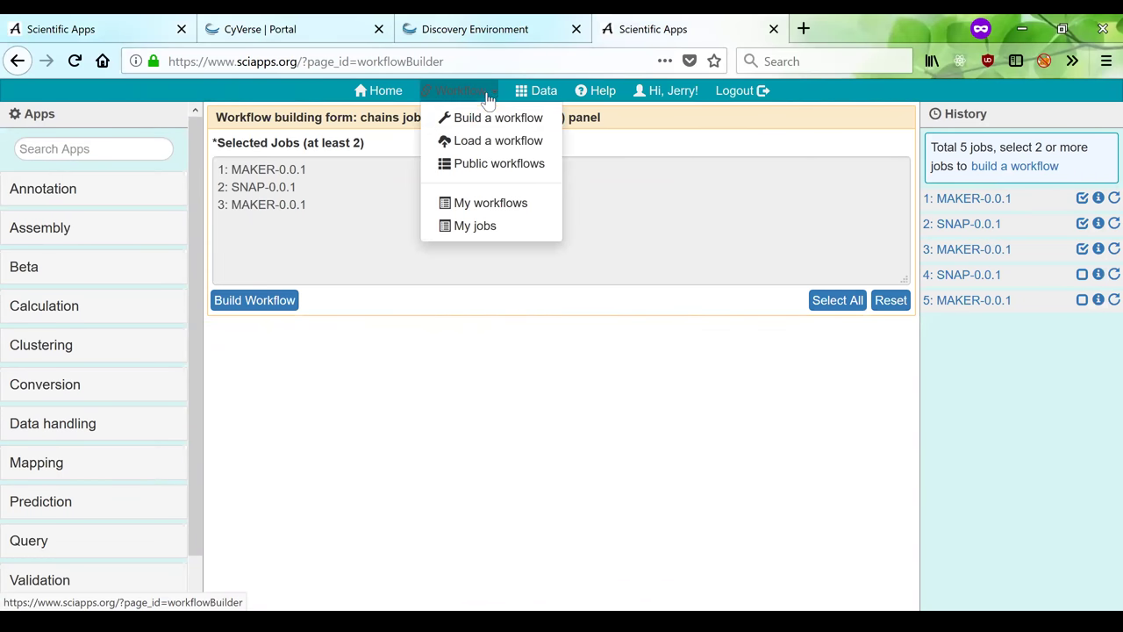
left_click(496, 202)
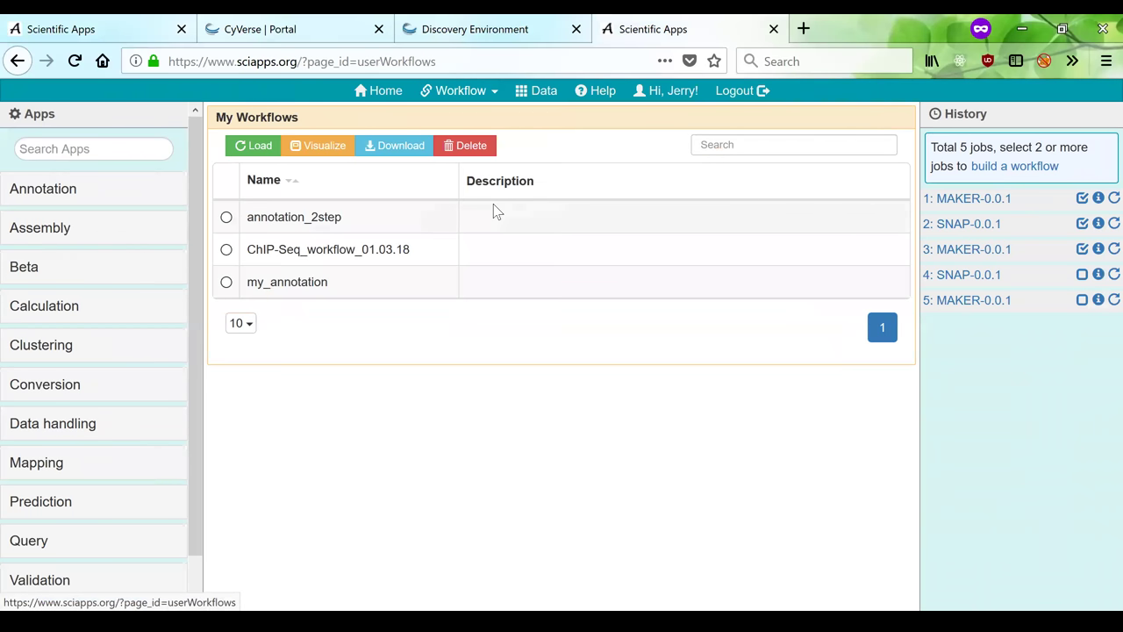
left_click(227, 251)
left_click(227, 249)
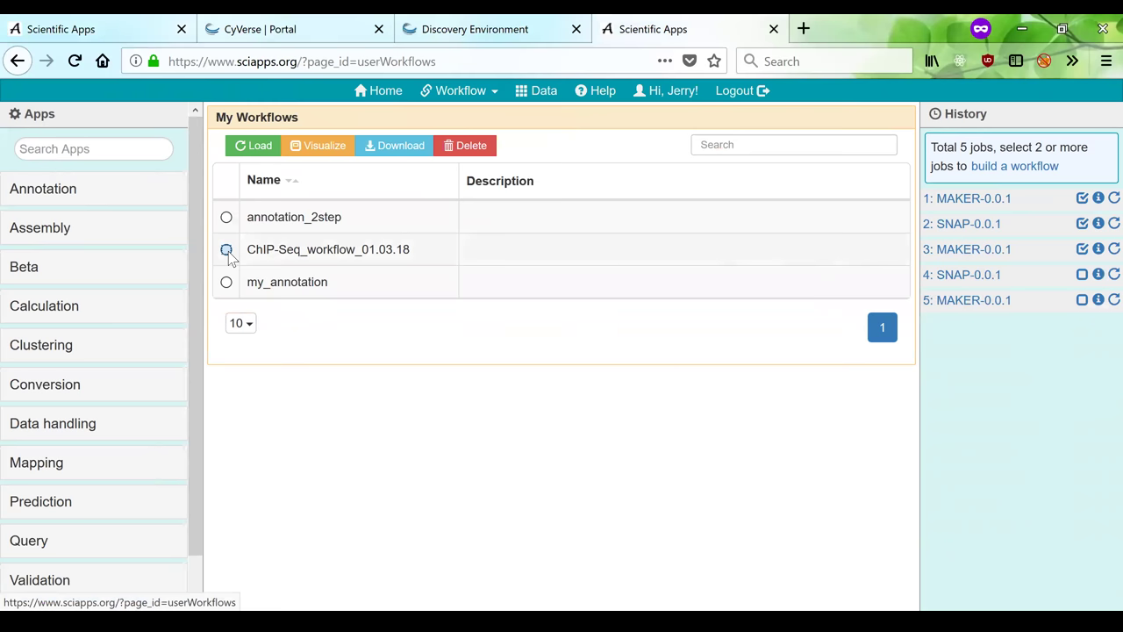
left_click(257, 147)
- Examine the steps of the ChIP-Seq workflow and its workflow diagram, and close the diagram
scroll(718, 390, "down", 5)
scroll(718, 404, "down", 20)
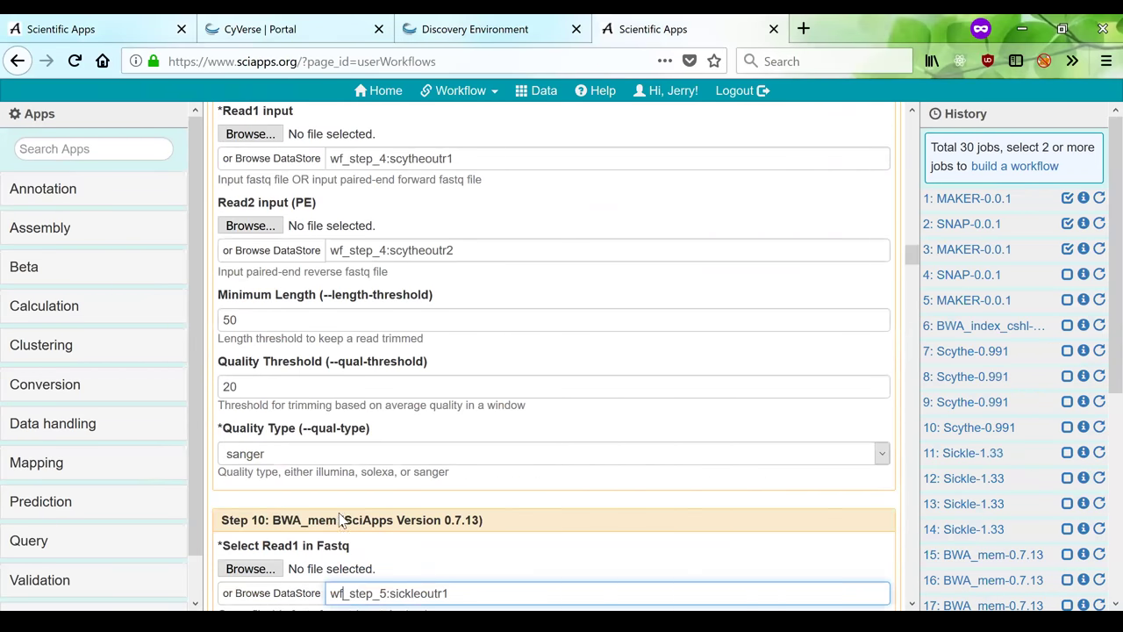
scroll(393, 521, "down", 15)
scroll(553, 351, "down", 5)
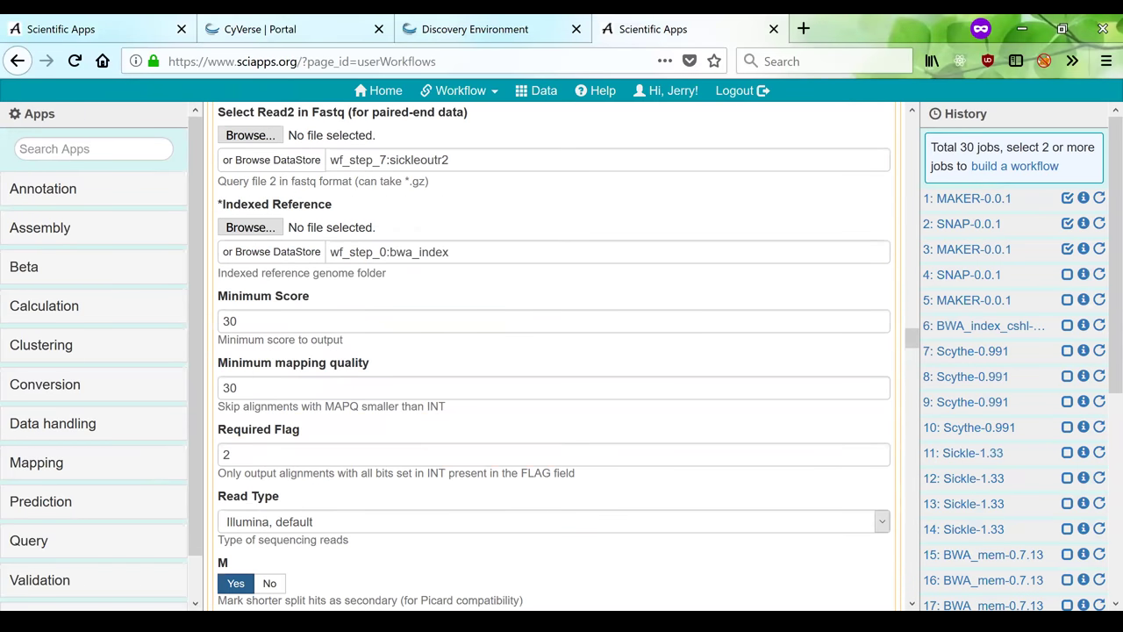
scroll(553, 351, "down", 20)
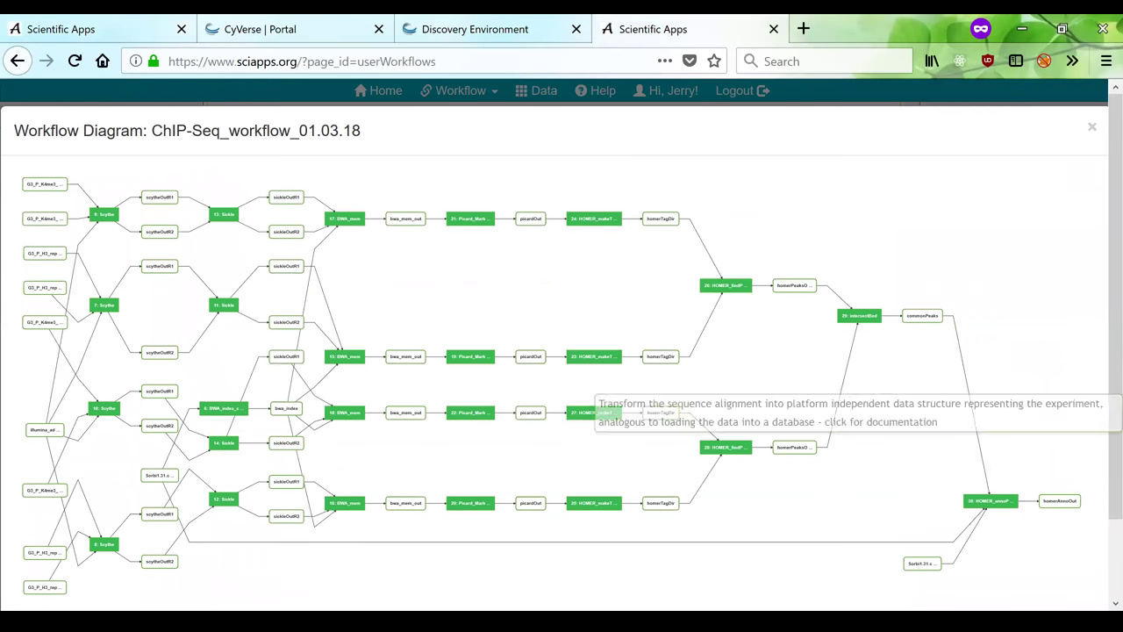
scroll(805, 258, "down", 2)
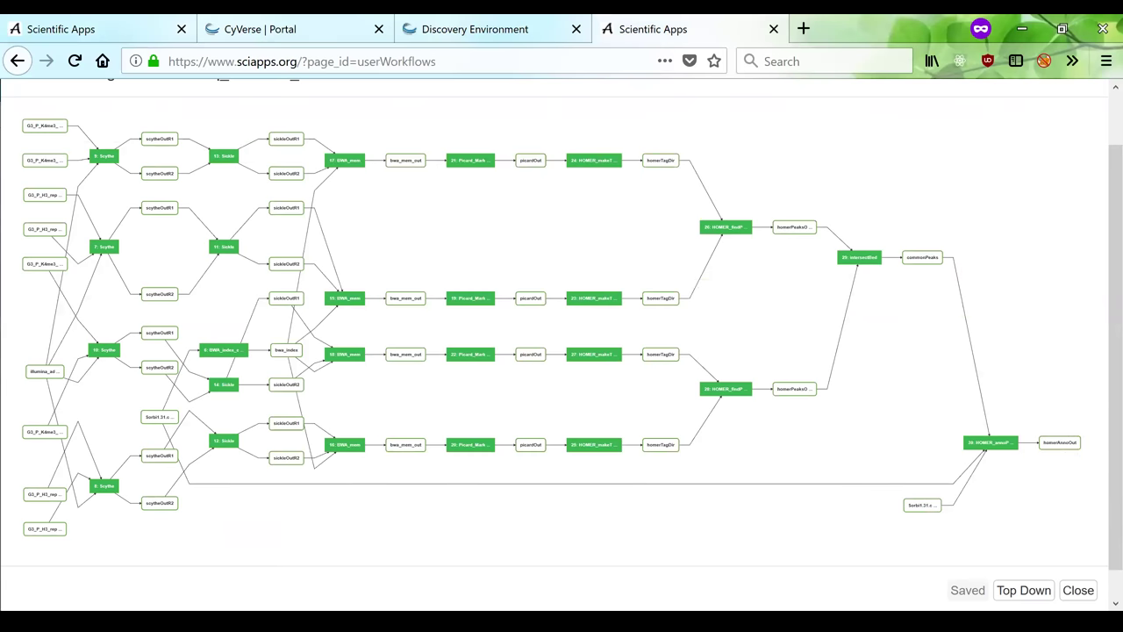
key("Escape")
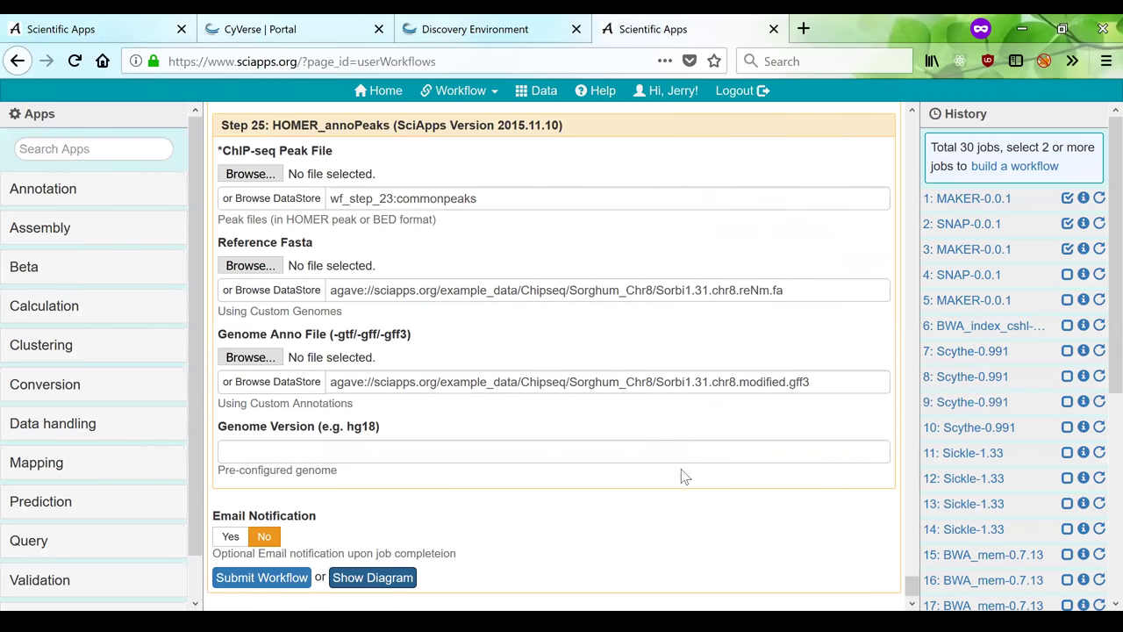